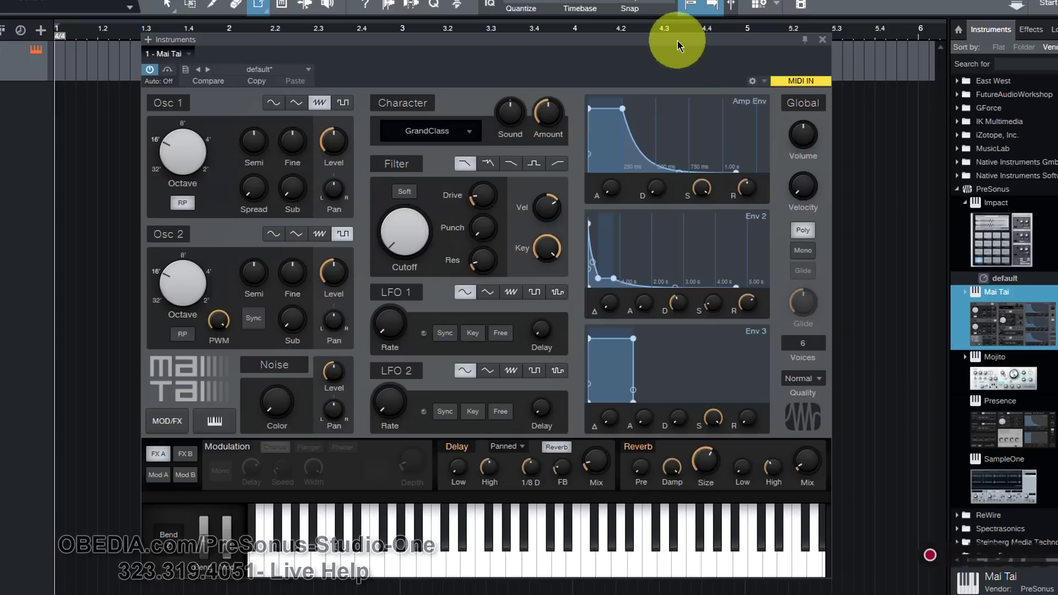
Step: Raise the Osc 1 and Osc 2 octave settings from 16' to 8'
{"action": "left_click_drag", "start_coordinate": [676, 41], "coordinate": [686, 36]}
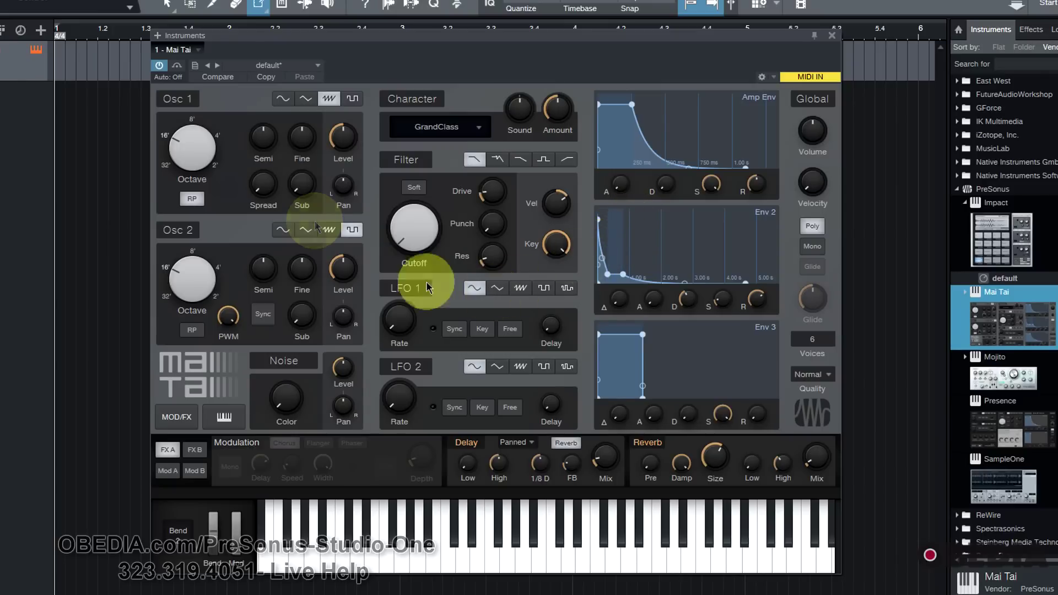
{"action": "left_click_drag", "start_coordinate": [191, 150], "coordinate": [189, 141]}
{"action": "left_click_drag", "start_coordinate": [189, 255], "coordinate": [189, 236]}
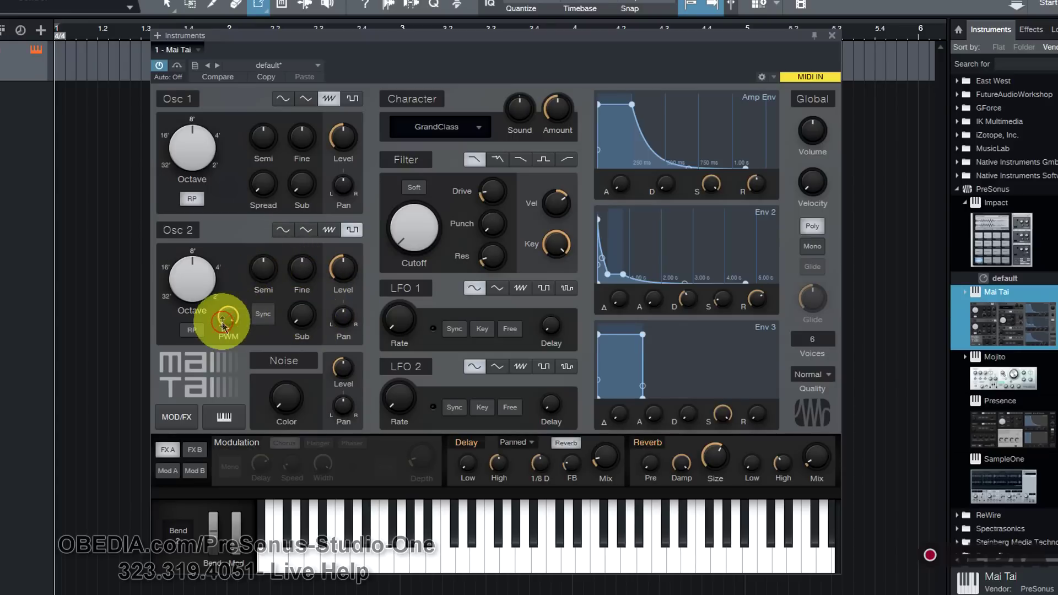
Step: Set Osc 2's pulse width to 78.5 % and raise Noise Color to about mid
{"action": "left_click_drag", "start_coordinate": [228, 317], "coordinate": [230, 360]}
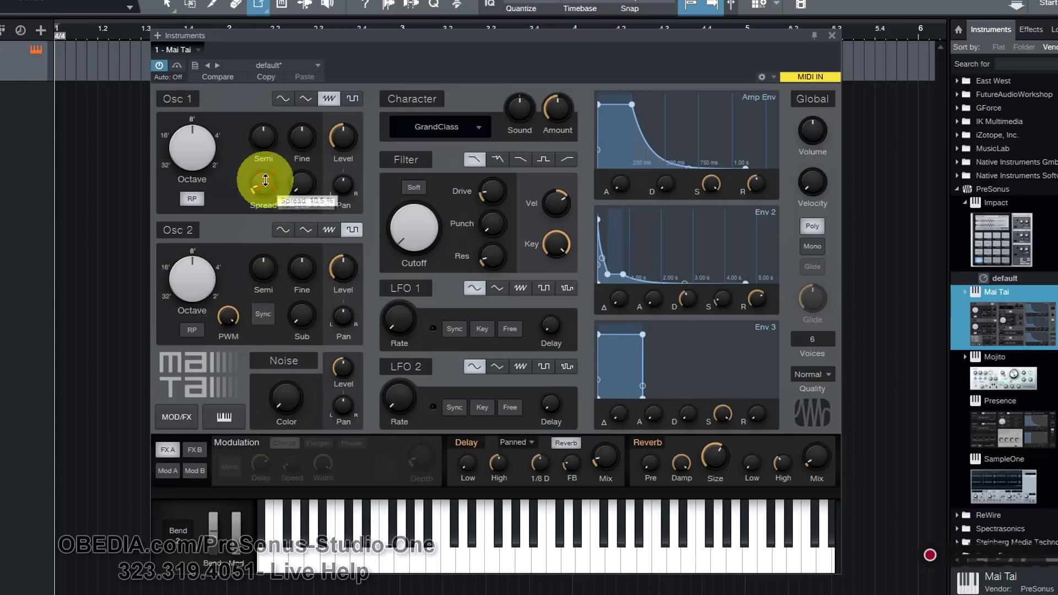
{"action": "left_click", "coordinate": [233, 198]}
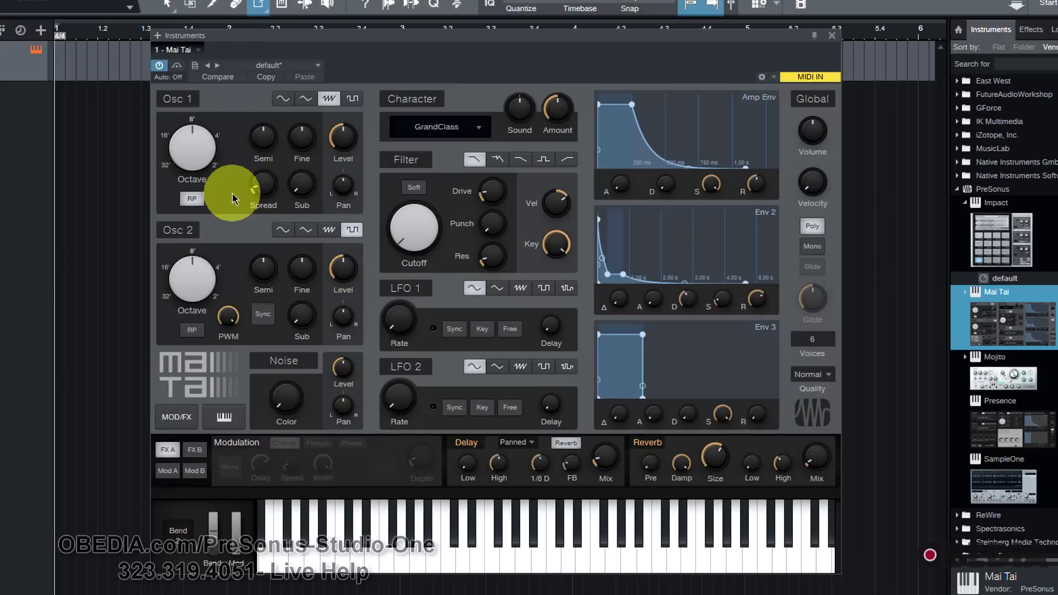
{"action": "left_click_drag", "start_coordinate": [286, 398], "coordinate": [285, 366]}
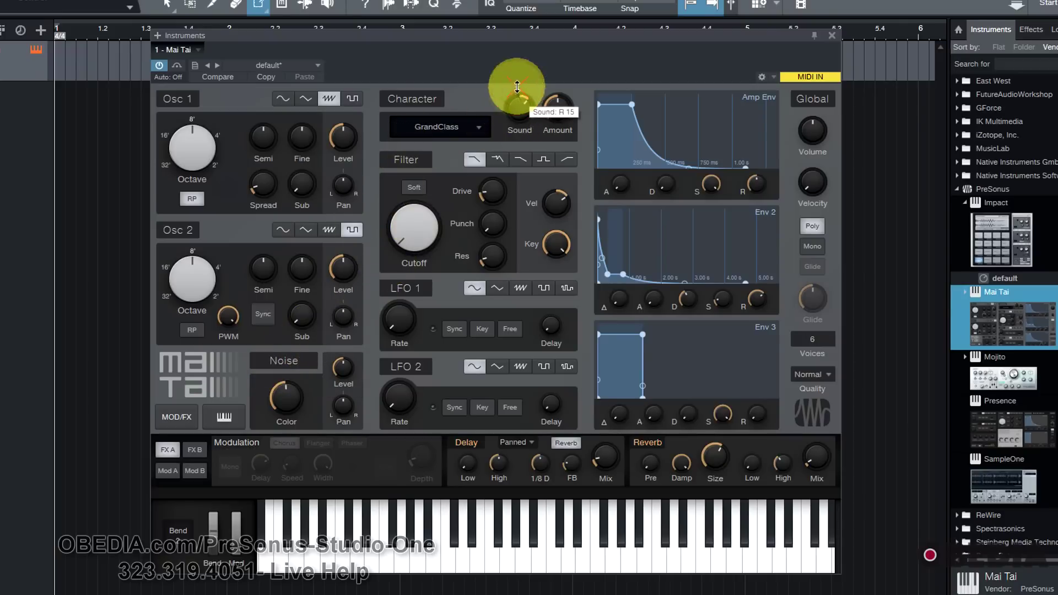
Step: Choose the Fuzzarmonica character at 81 % amount and try a couple of filter modes
{"action": "left_click", "coordinate": [477, 127]}
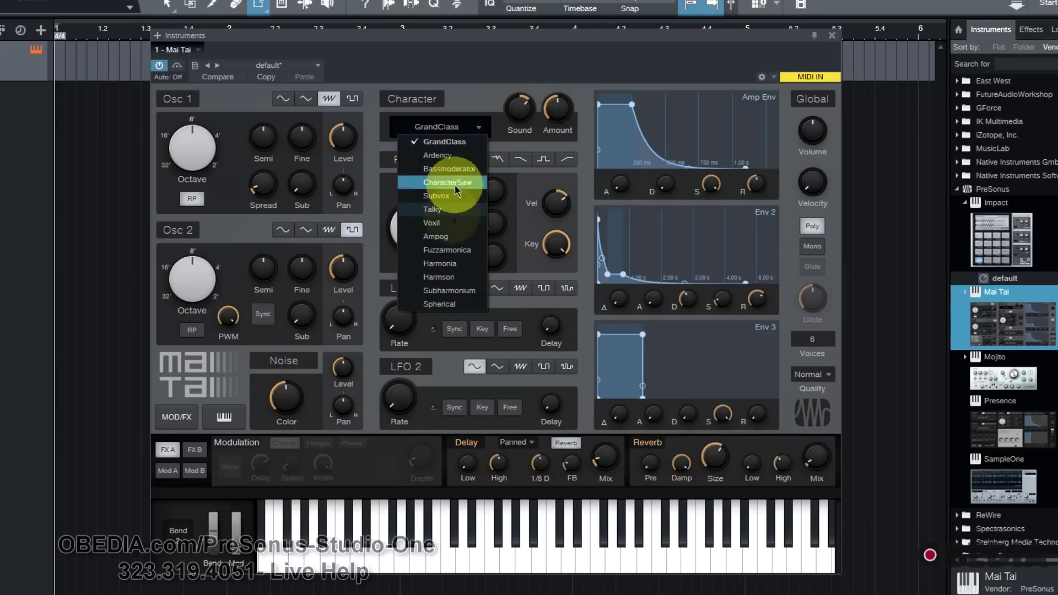
{"action": "left_click", "coordinate": [440, 249]}
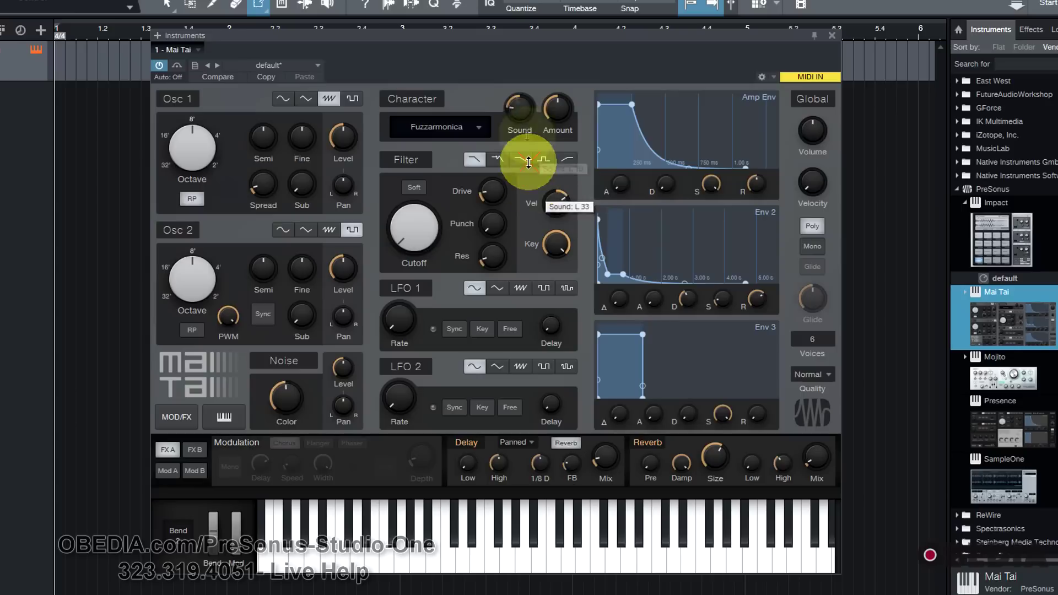
{"action": "left_click_drag", "start_coordinate": [552, 111], "coordinate": [514, 80]}
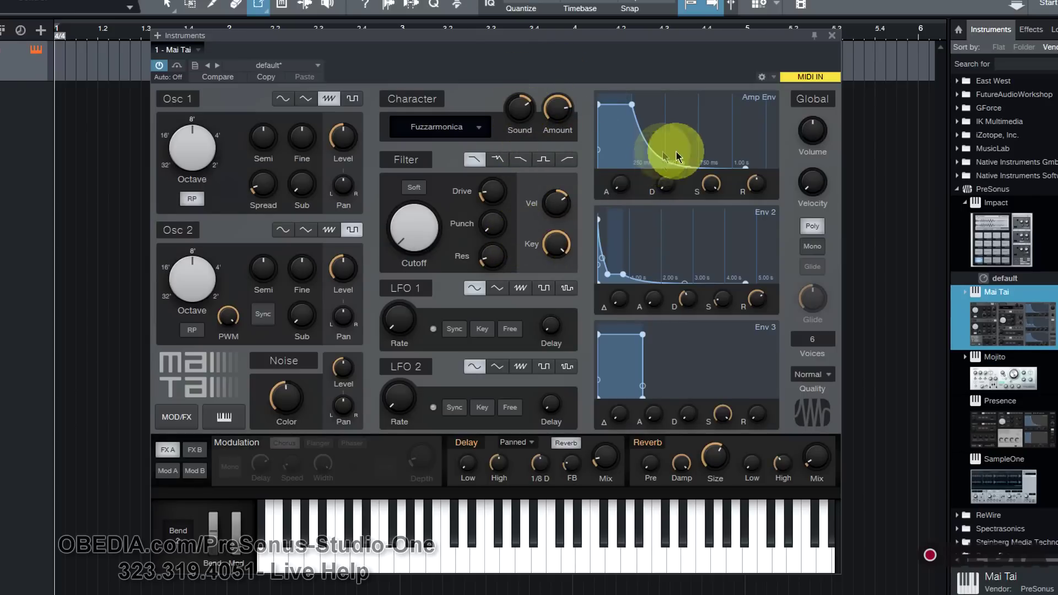
{"action": "left_click", "coordinate": [520, 161]}
{"action": "left_click", "coordinate": [540, 161]}
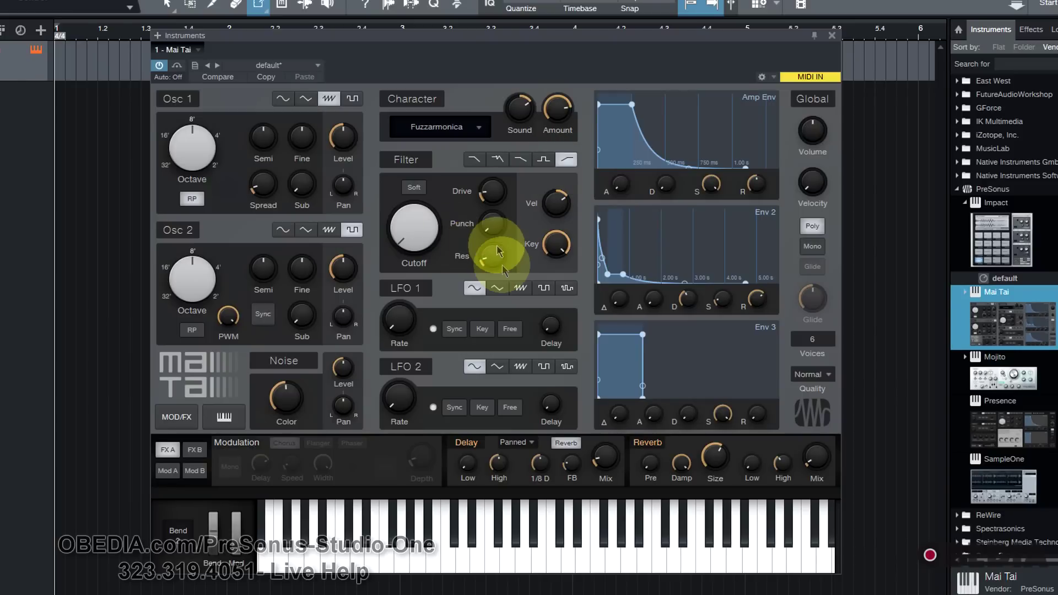
Step: Switch LFO 1 to a triangle wave and open the filter cutoff to 550.8 Hz
{"action": "left_click", "coordinate": [498, 288]}
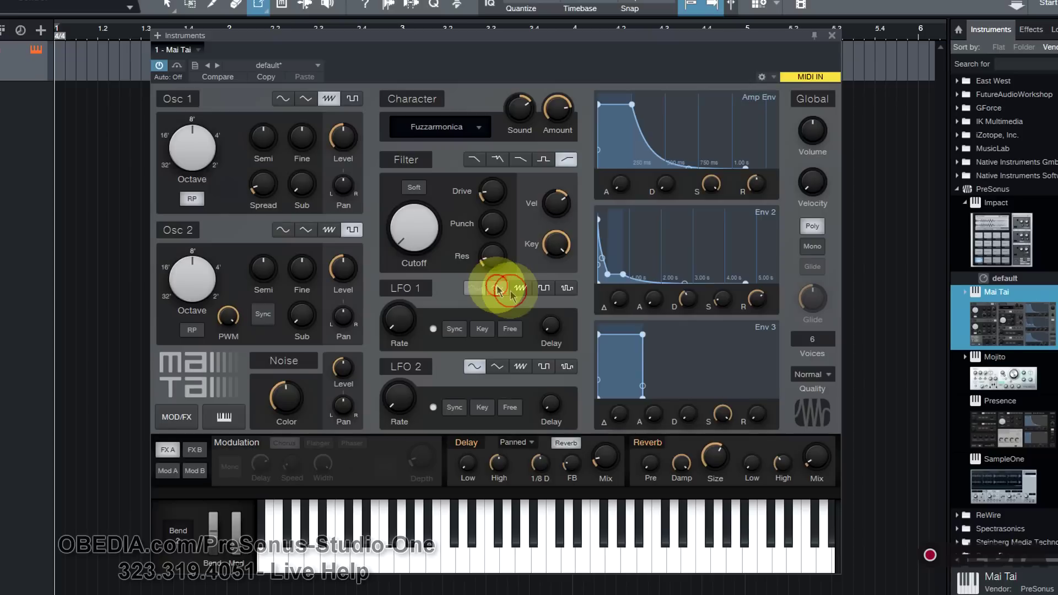
{"action": "left_click", "coordinate": [423, 220]}
{"action": "mouse_move", "coordinate": [422, 219]}
{"action": "left_mouse_down"}
{"action": "mouse_move", "coordinate": [415, 160]}
{"action": "mouse_move", "coordinate": [428, 286]}
{"action": "mouse_move", "coordinate": [420, 235]}
{"action": "mouse_move", "coordinate": [449, 277]}
{"action": "mouse_move", "coordinate": [413, 236]}
{"action": "mouse_move", "coordinate": [406, 147]}
{"action": "mouse_move", "coordinate": [441, 287]}
{"action": "left_mouse_up"}
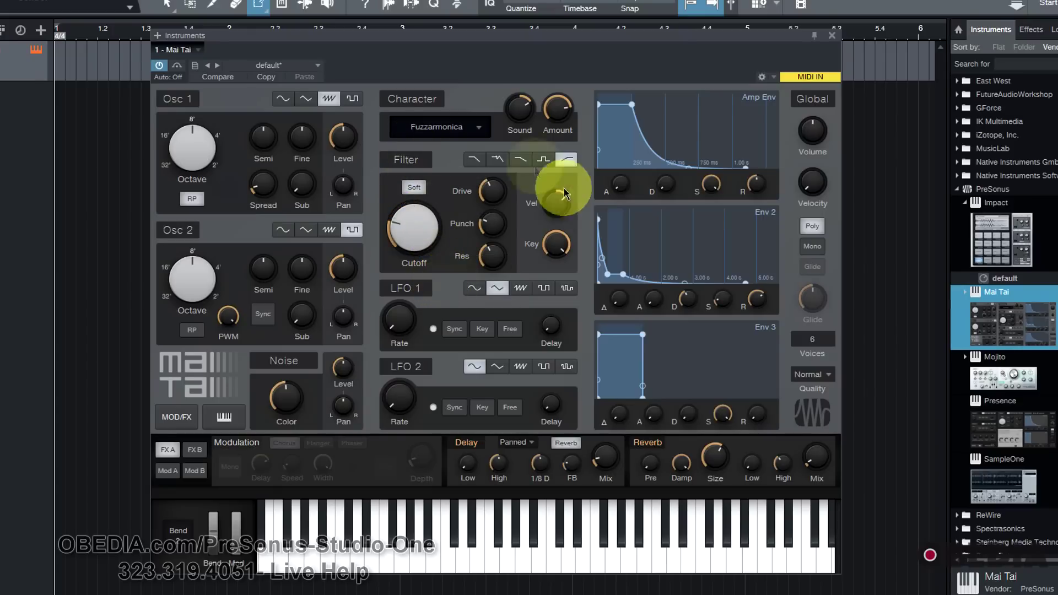
Step: Cycle through the filter modes and settle on a different one
{"action": "left_click", "coordinate": [520, 159]}
{"action": "left_click", "coordinate": [548, 165]}
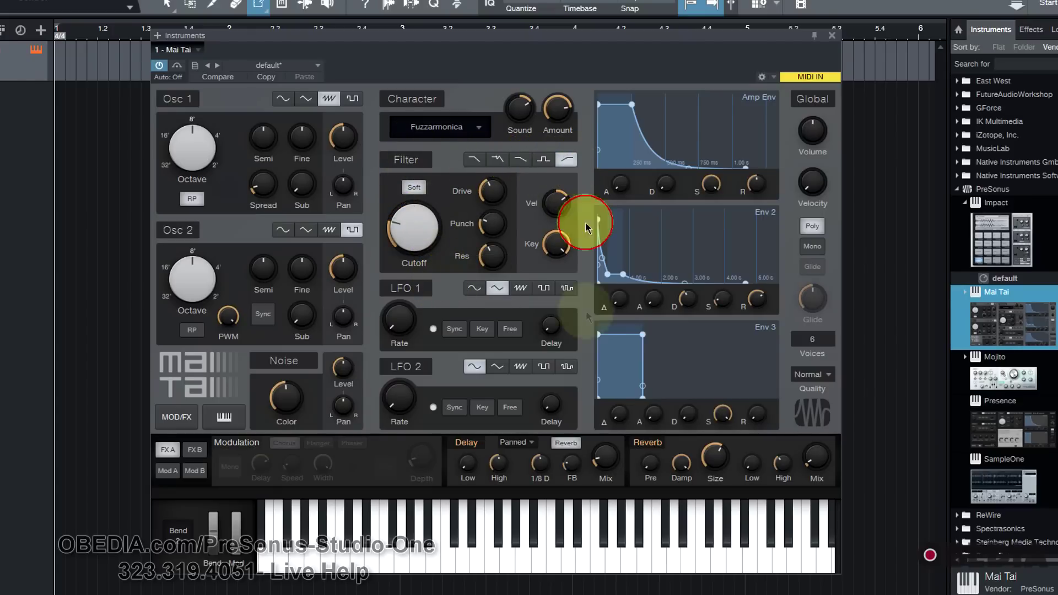
{"action": "left_click", "coordinate": [497, 159]}
{"action": "left_click", "coordinate": [521, 164]}
{"action": "left_click", "coordinate": [566, 160]}
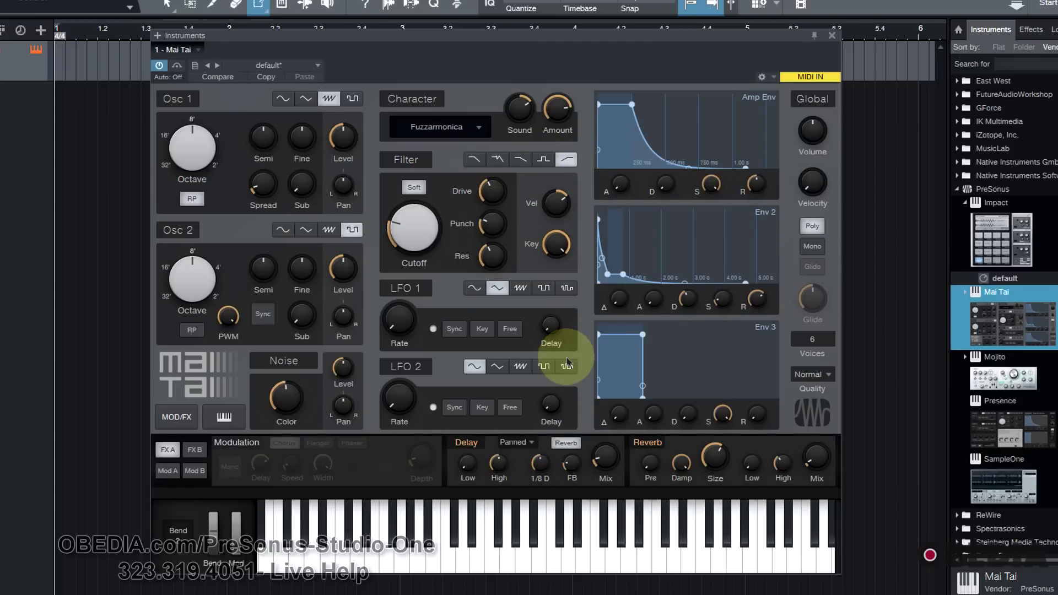
Step: Speed up LFO 1's rate with added delay, and lower LFO 2's rate to 3.70 Hz
{"action": "left_click_drag", "start_coordinate": [398, 324], "coordinate": [400, 285]}
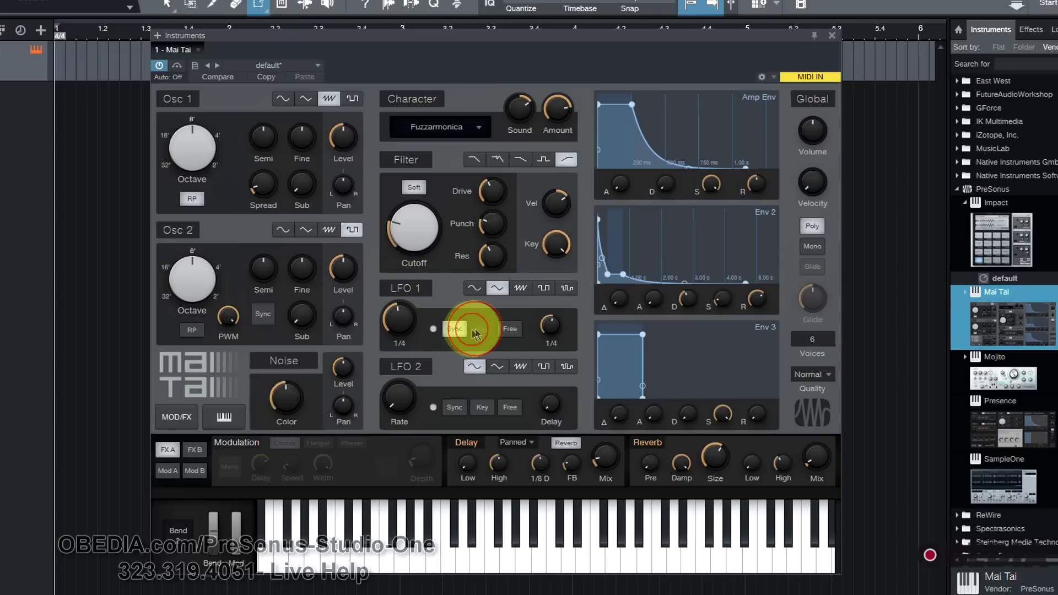
{"action": "left_click", "coordinate": [555, 320]}
{"action": "left_click_drag", "start_coordinate": [555, 320], "coordinate": [550, 264]}
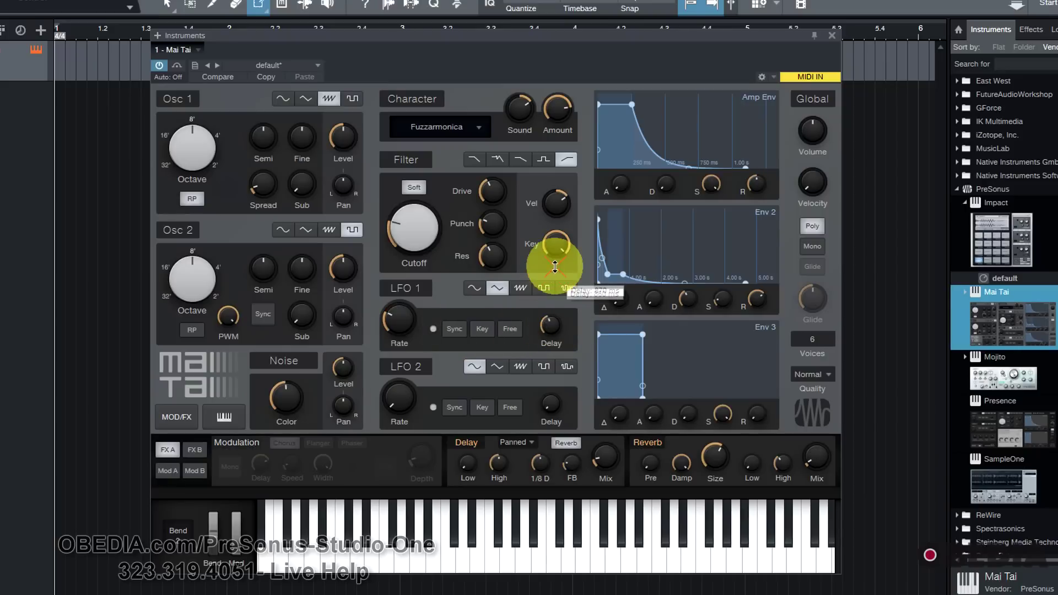
{"action": "mouse_move", "coordinate": [403, 313]}
{"action": "left_mouse_down"}
{"action": "mouse_move", "coordinate": [404, 280]}
{"action": "mouse_move", "coordinate": [406, 319]}
{"action": "mouse_move", "coordinate": [430, 331]}
{"action": "mouse_move", "coordinate": [397, 385]}
{"action": "mouse_move", "coordinate": [406, 331]}
{"action": "left_mouse_up"}
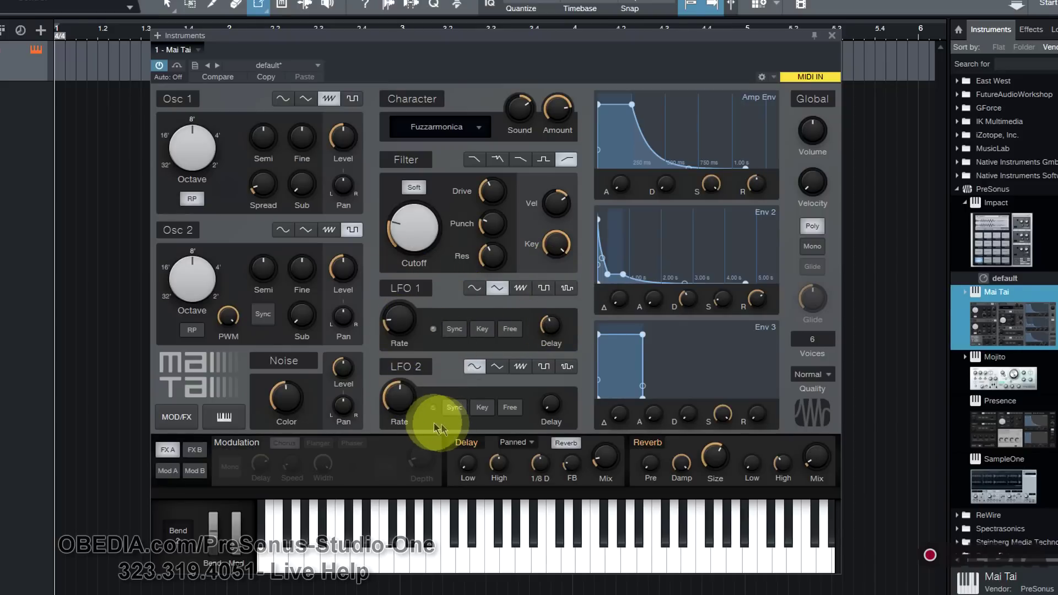
{"action": "mouse_move", "coordinate": [398, 401]}
{"action": "left_mouse_down"}
{"action": "mouse_move", "coordinate": [415, 456]}
{"action": "mouse_move", "coordinate": [410, 413]}
{"action": "left_mouse_up"}
{"action": "left_click_drag", "start_coordinate": [399, 319], "coordinate": [405, 348]}
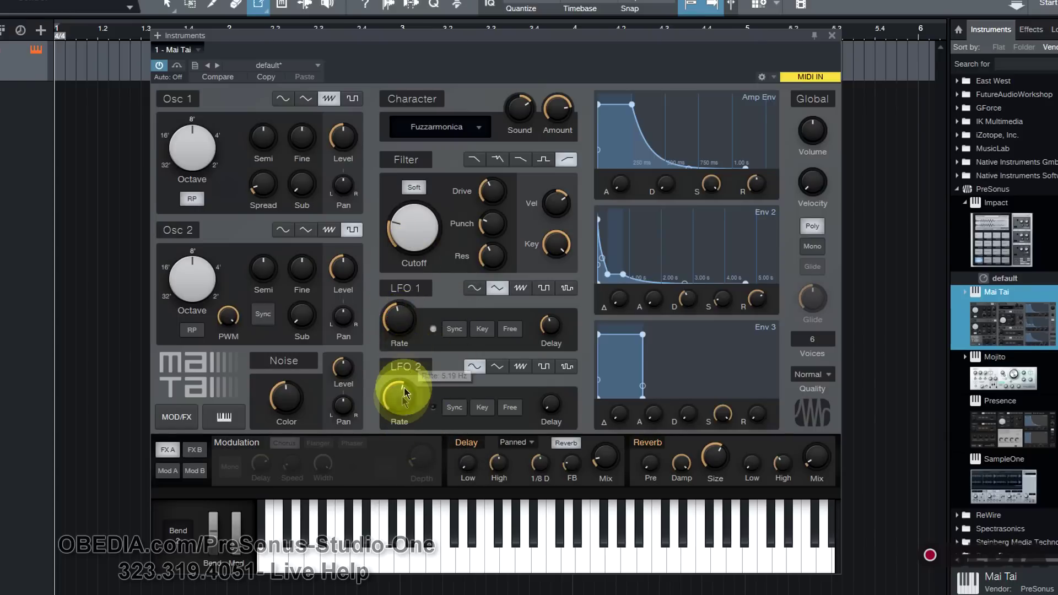
{"action": "left_click_drag", "start_coordinate": [401, 388], "coordinate": [437, 406]}
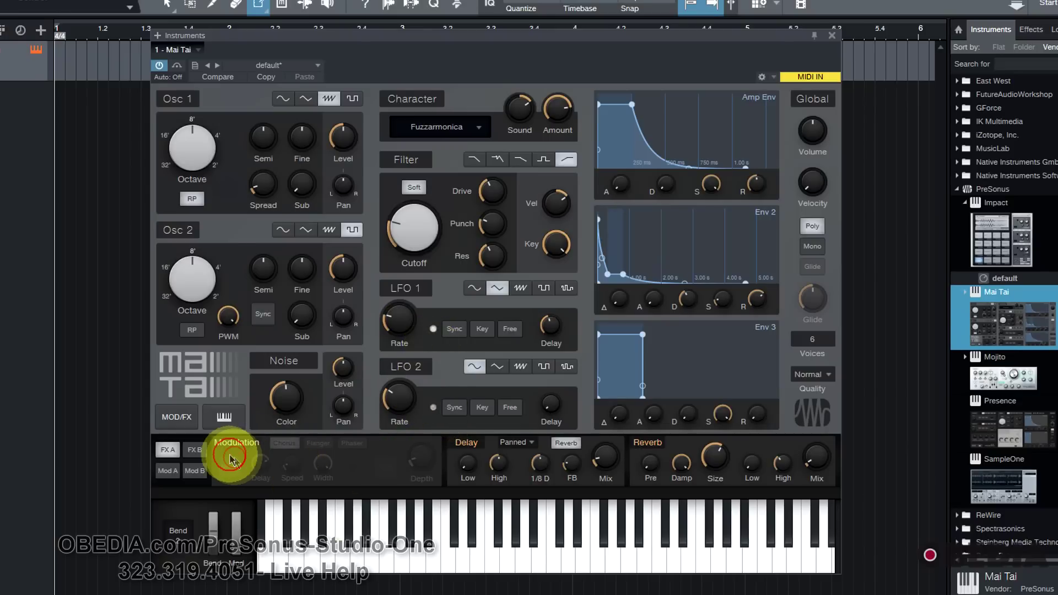
Step: Show the Mod A/Mod B matrix pages, ending on the empty slots 9 to 16
{"action": "left_click", "coordinate": [168, 470]}
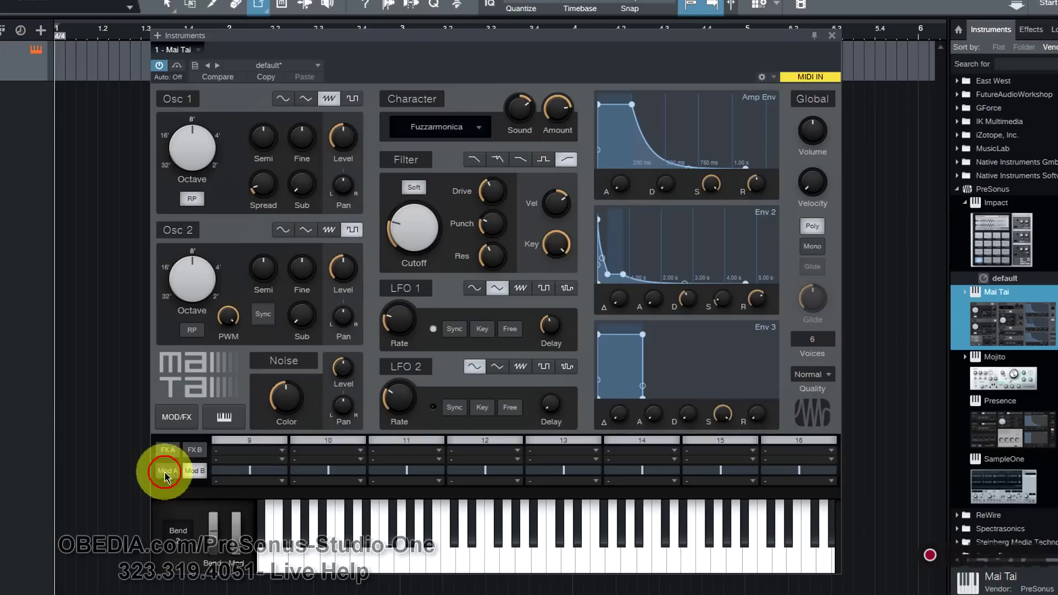
{"action": "left_click", "coordinate": [166, 450]}
{"action": "left_click", "coordinate": [170, 473]}
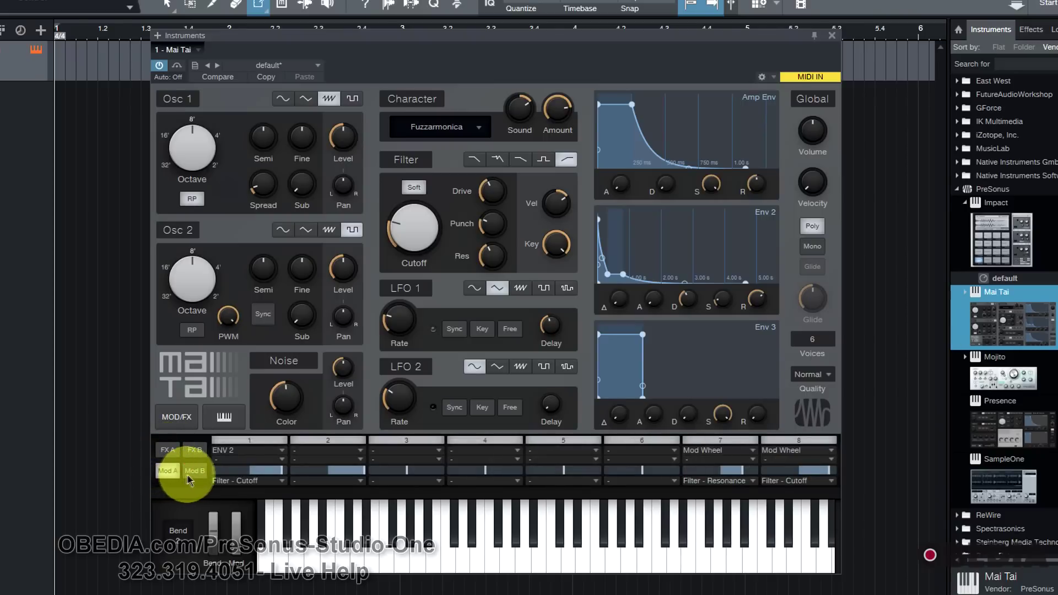
{"action": "left_click", "coordinate": [194, 471]}
{"action": "left_click", "coordinate": [163, 477]}
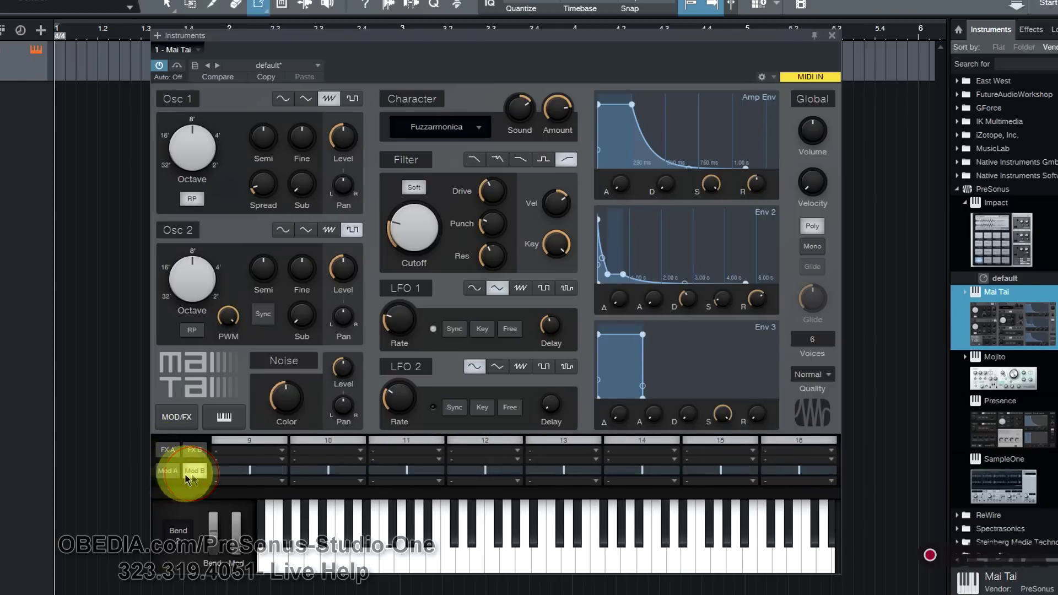
{"action": "left_click", "coordinate": [194, 477]}
{"action": "left_click", "coordinate": [170, 472]}
{"action": "left_click", "coordinate": [194, 471]}
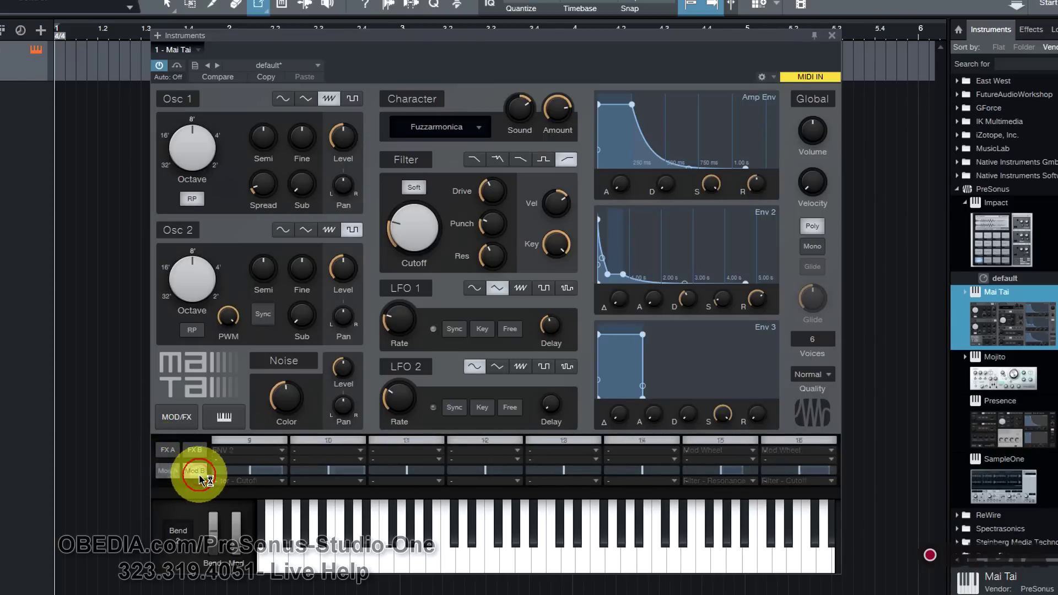
Step: Set mod slot 9's source to Breath Control and slot 10's to Expression
{"action": "left_click", "coordinate": [276, 453]}
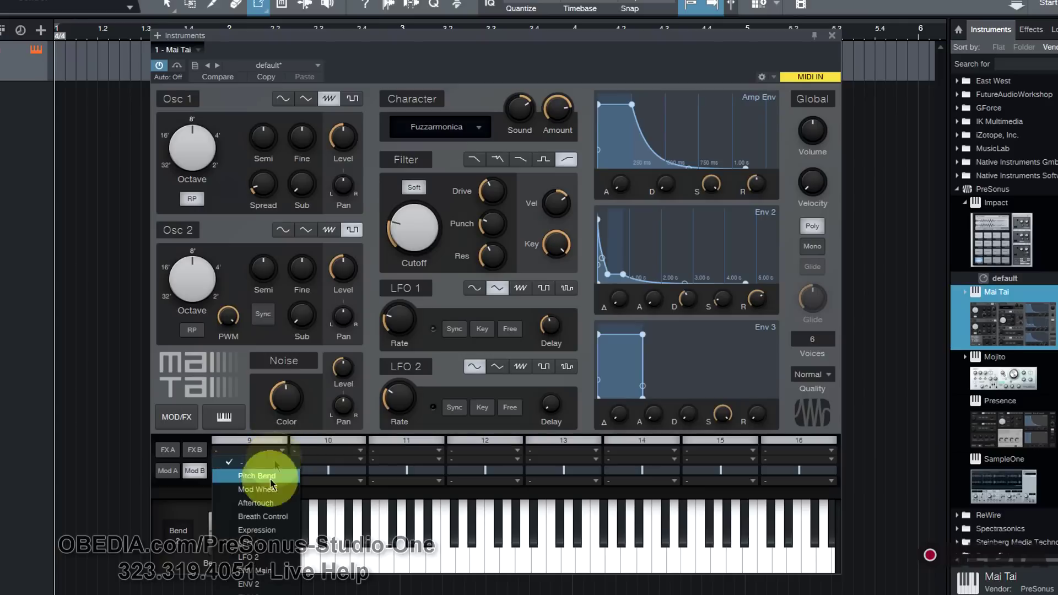
{"action": "left_click", "coordinate": [272, 516]}
{"action": "left_click", "coordinate": [359, 454]}
{"action": "left_click", "coordinate": [335, 529]}
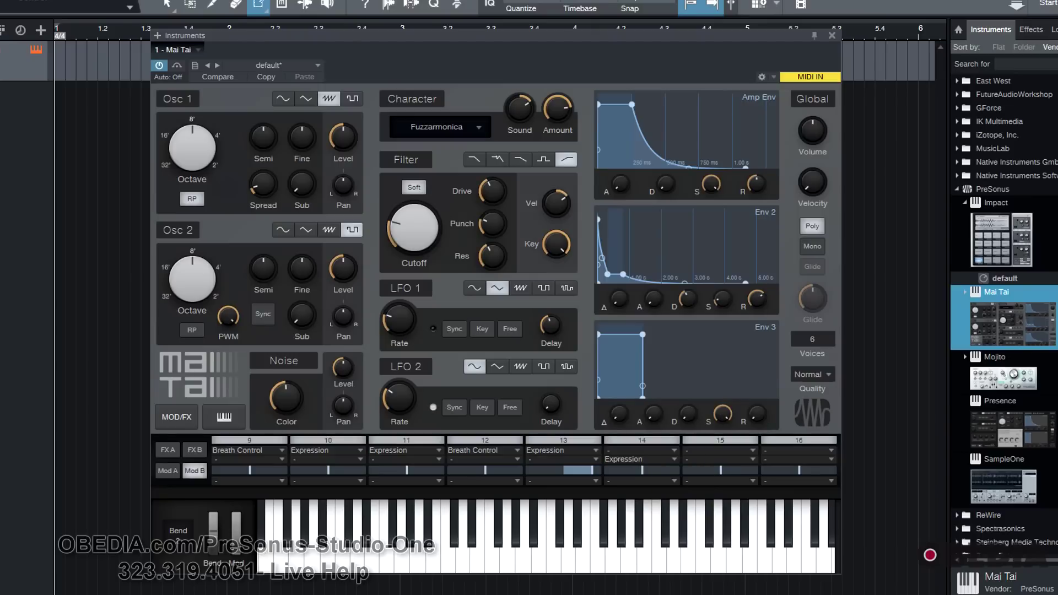
Step: Show the FX B page with Gater, EQ, Distortion and Pan, and reposition the window
{"action": "left_click", "coordinate": [167, 451]}
{"action": "left_click", "coordinate": [190, 450]}
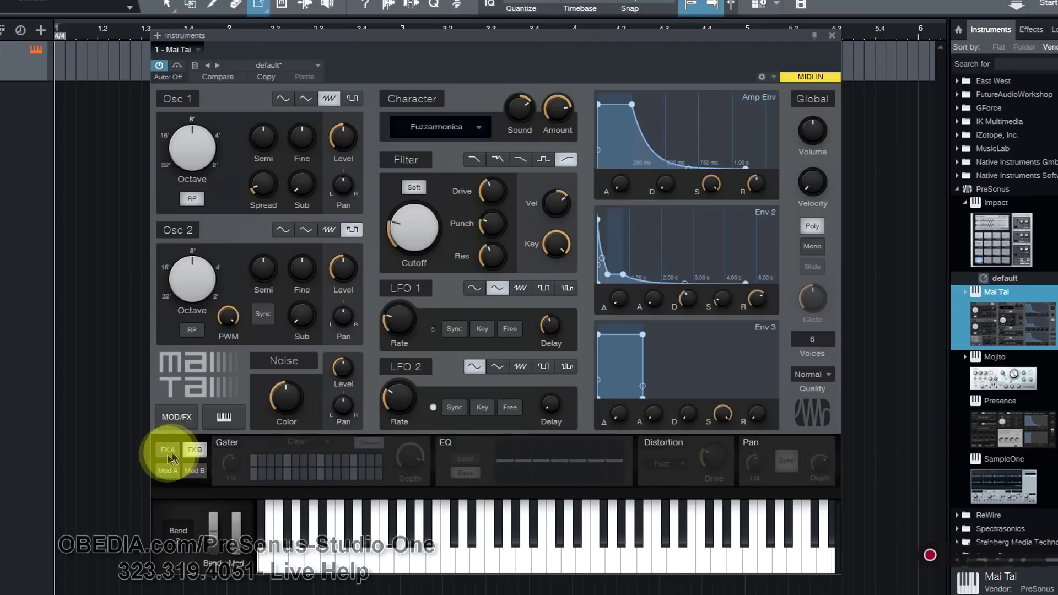
{"action": "left_click", "coordinate": [163, 455]}
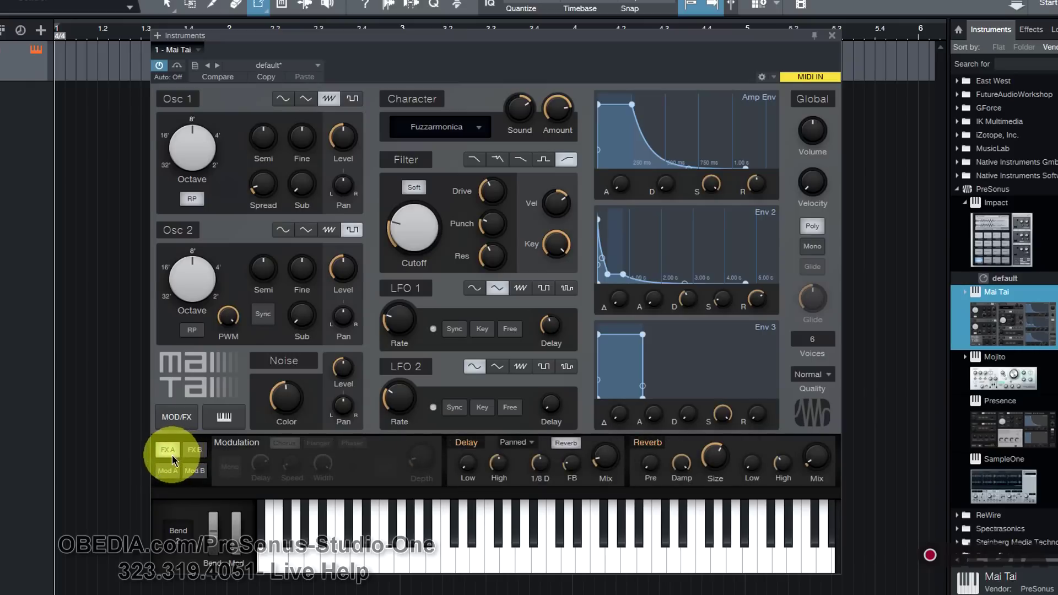
{"action": "left_click", "coordinate": [195, 455]}
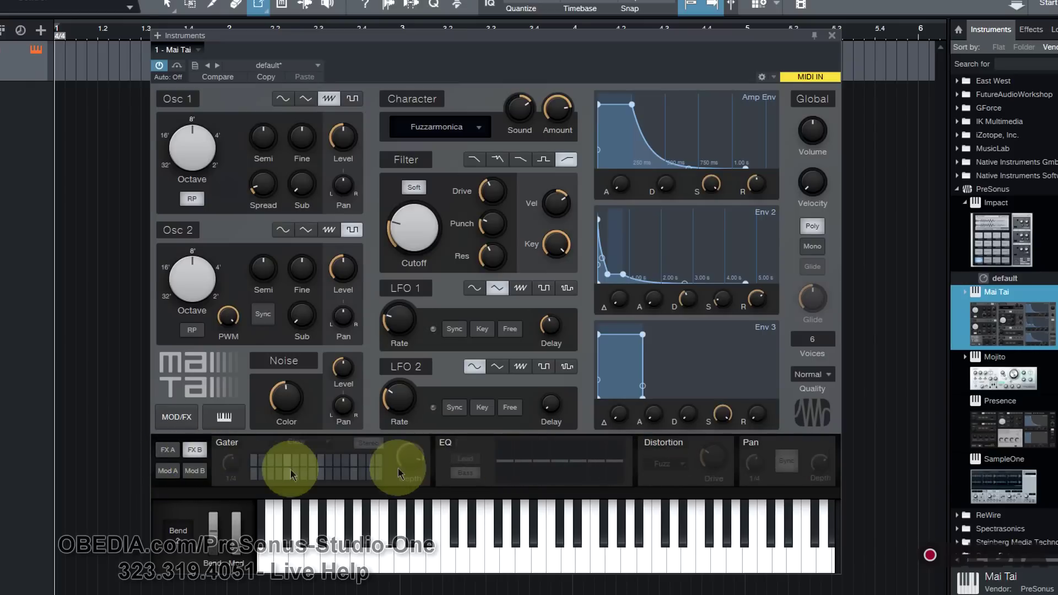
{"action": "left_click_drag", "start_coordinate": [672, 37], "coordinate": [648, 28]}
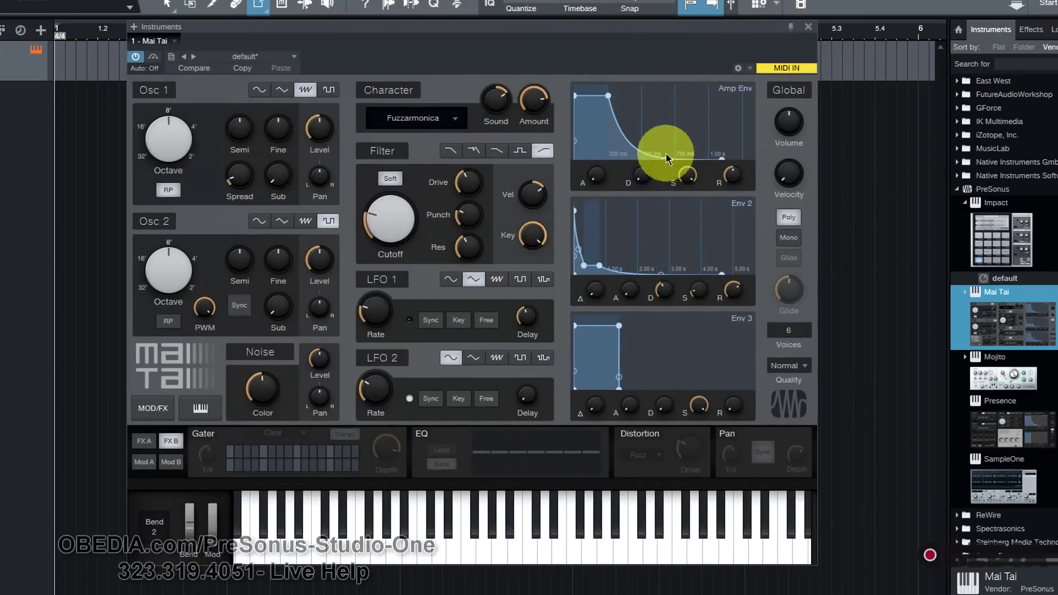
Step: Lengthen the amp decay, give Env 3 a long curved attack, and play three notes
{"action": "left_click_drag", "start_coordinate": [645, 177], "coordinate": [646, 157]}
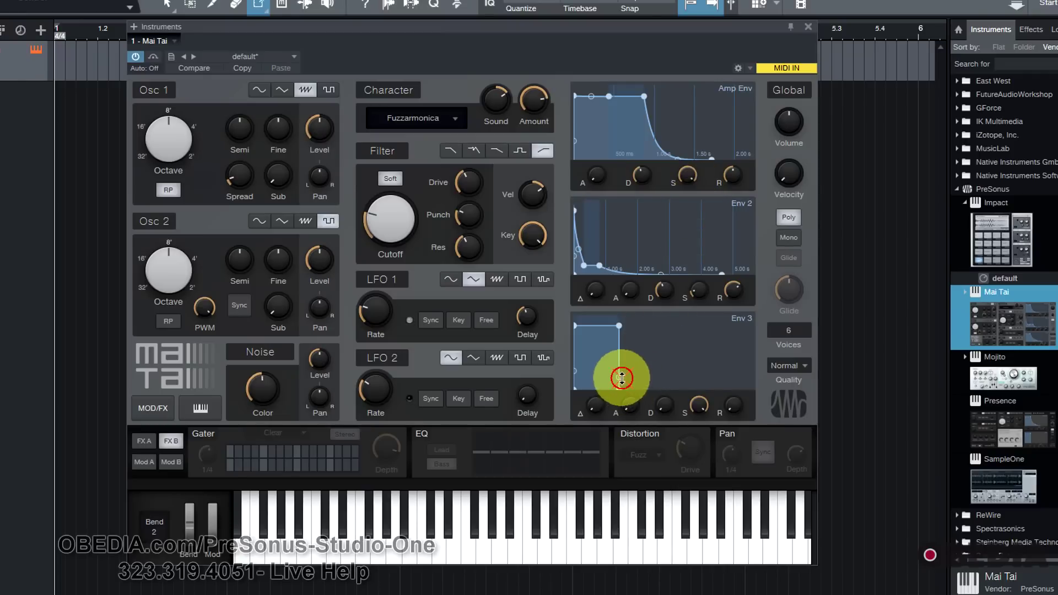
{"action": "left_click_drag", "start_coordinate": [621, 378], "coordinate": [621, 386]}
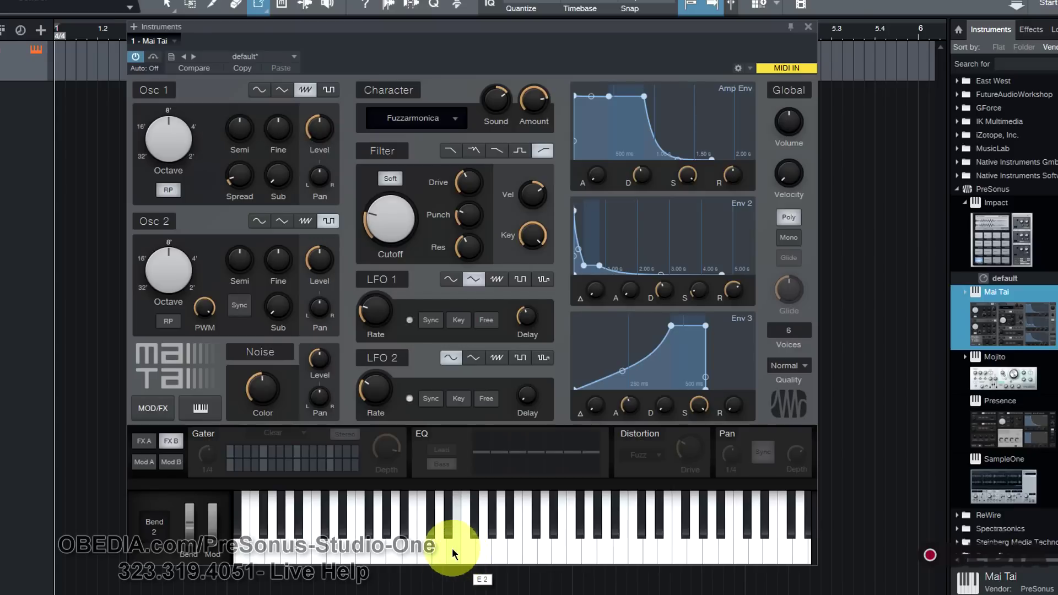
{"action": "left_click", "coordinate": [452, 554]}
{"action": "left_click", "coordinate": [421, 559]}
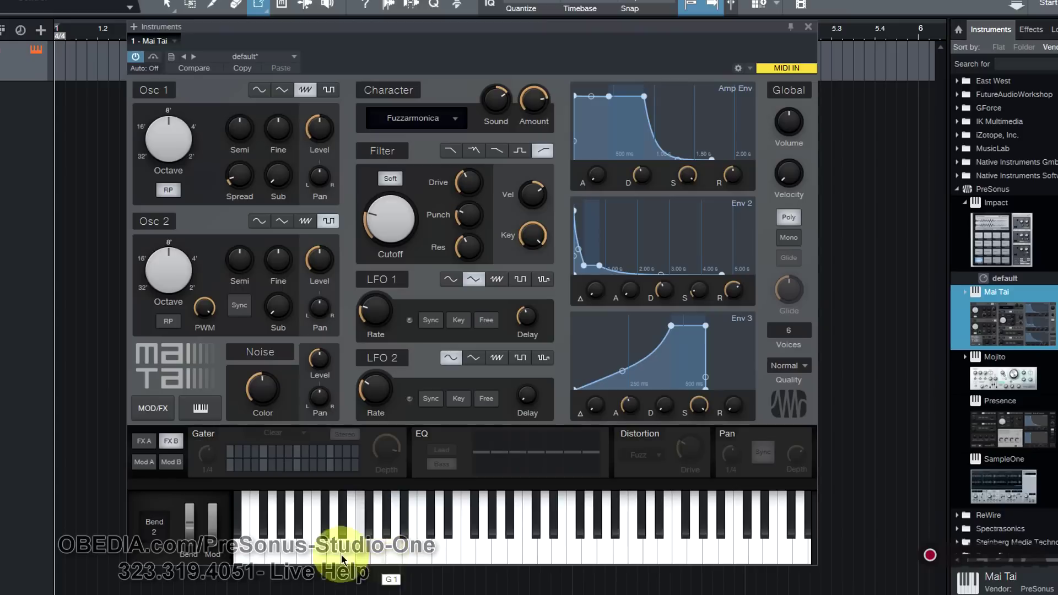
{"action": "left_click", "coordinate": [326, 553]}
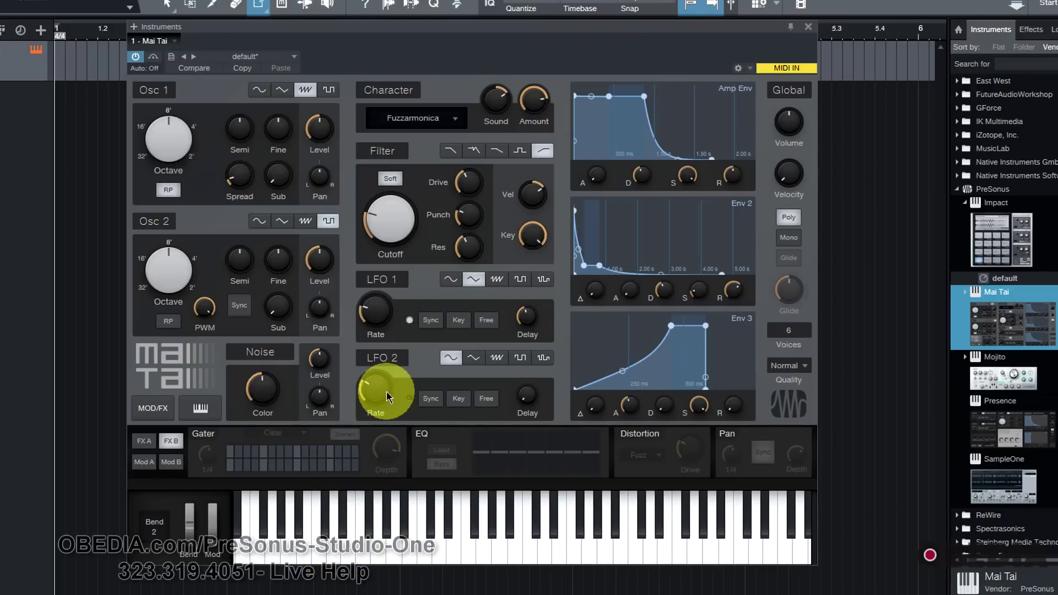
{"action": "left_click", "coordinate": [383, 235]}
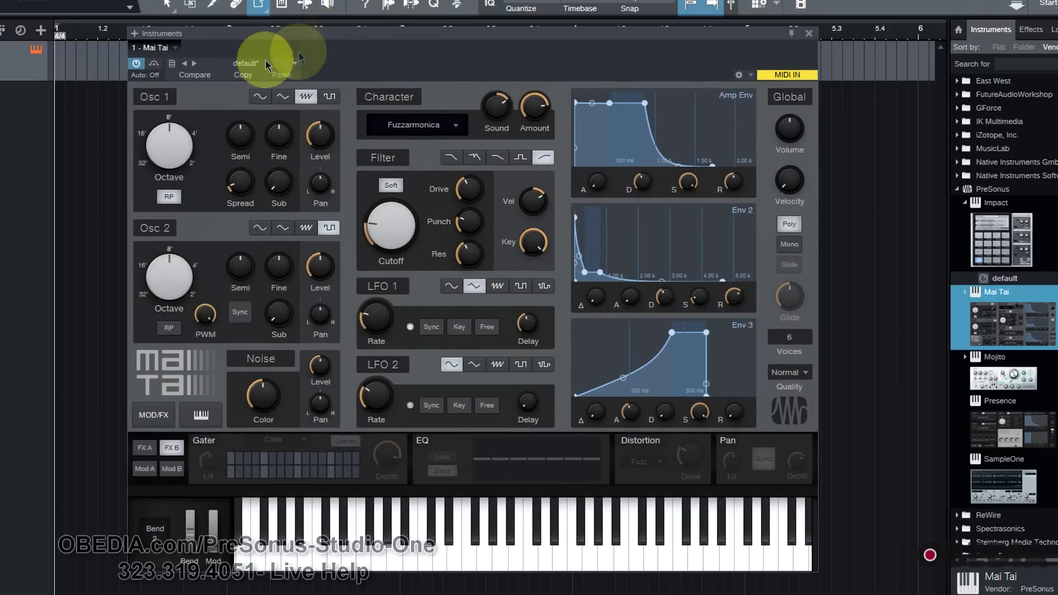
Step: Load the Bass - 80s Updown preset and play a few notes on it
{"action": "left_click", "coordinate": [290, 65]}
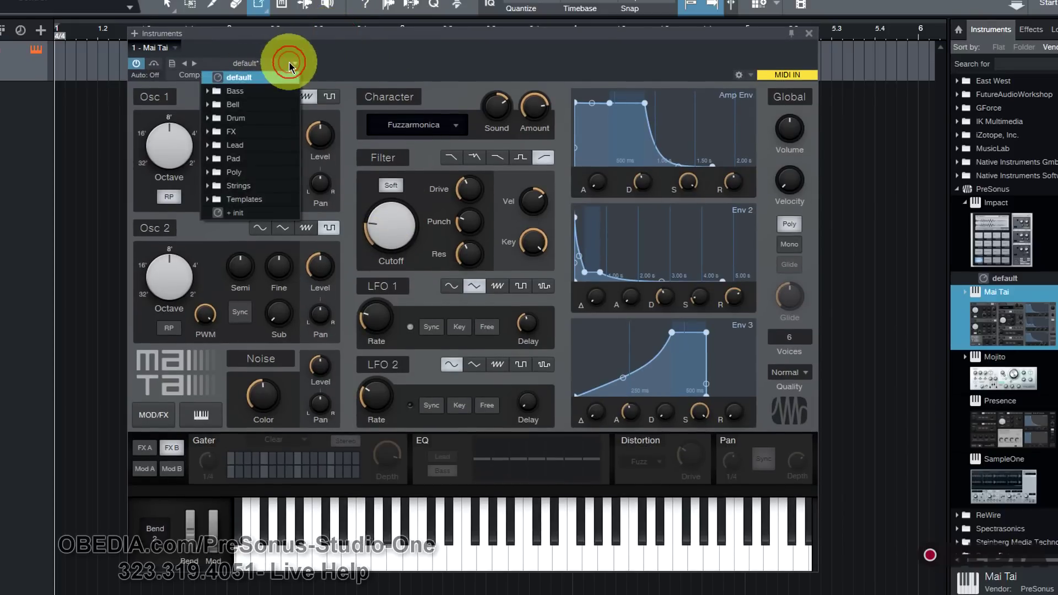
{"action": "left_click", "coordinate": [258, 91]}
{"action": "left_click", "coordinate": [257, 159]}
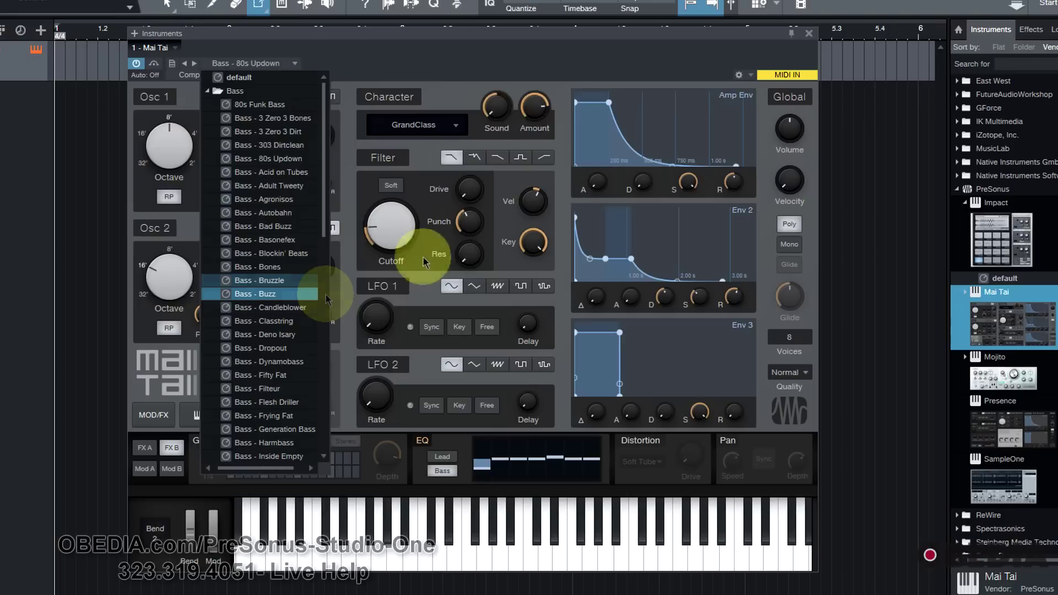
{"action": "left_click", "coordinate": [560, 64]}
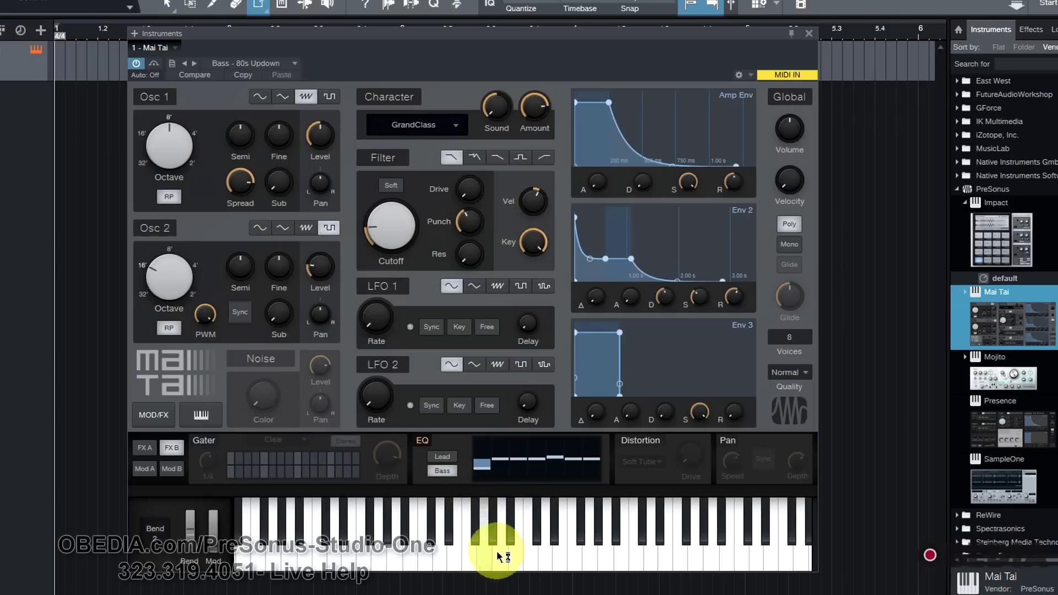
{"action": "left_click", "coordinate": [411, 565]}
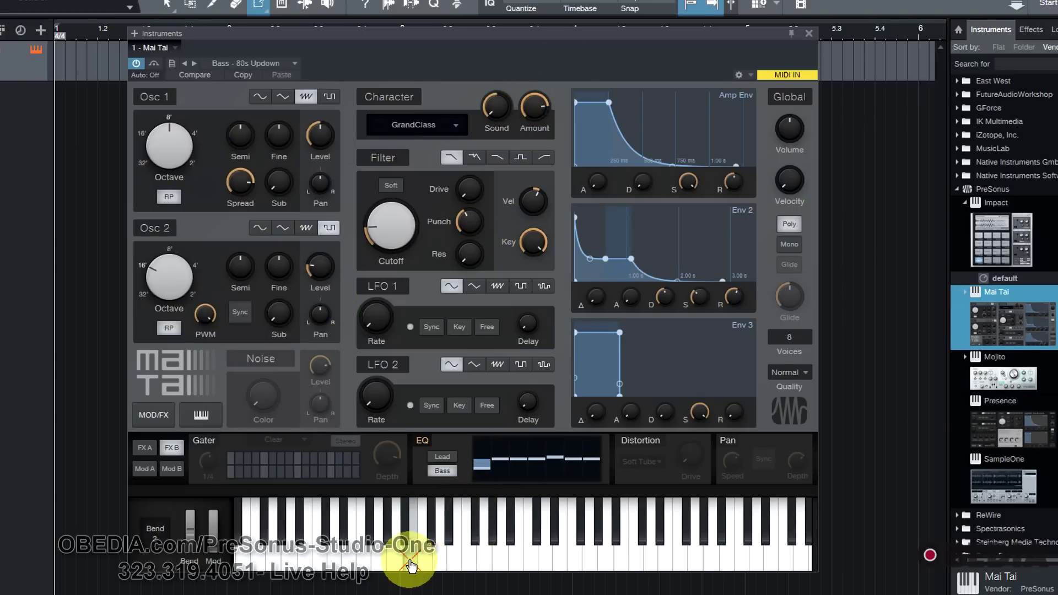
{"action": "left_click", "coordinate": [437, 567]}
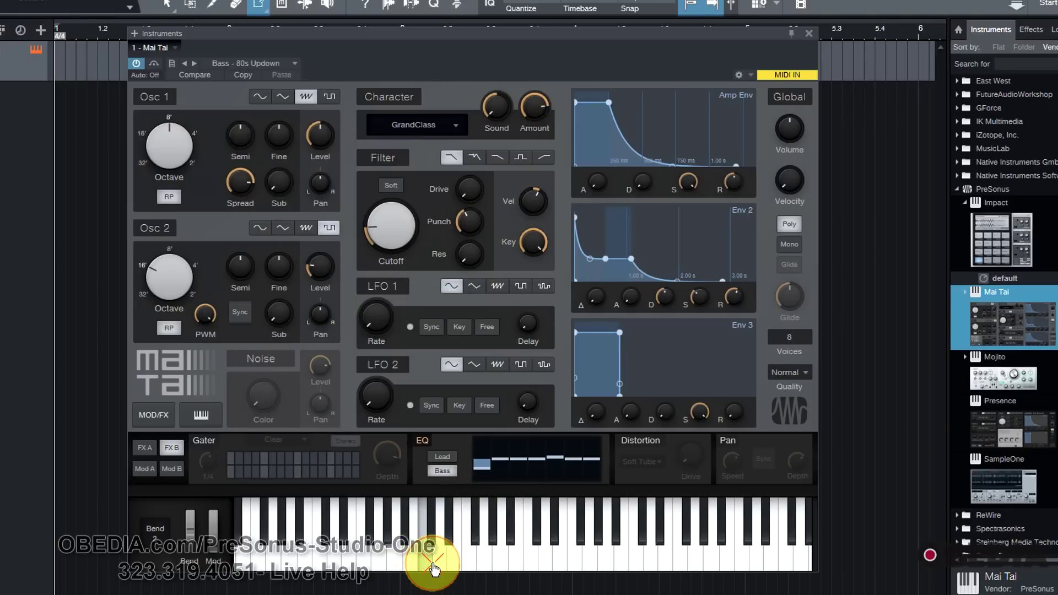
{"action": "left_click", "coordinate": [411, 566]}
{"action": "left_click", "coordinate": [410, 567]}
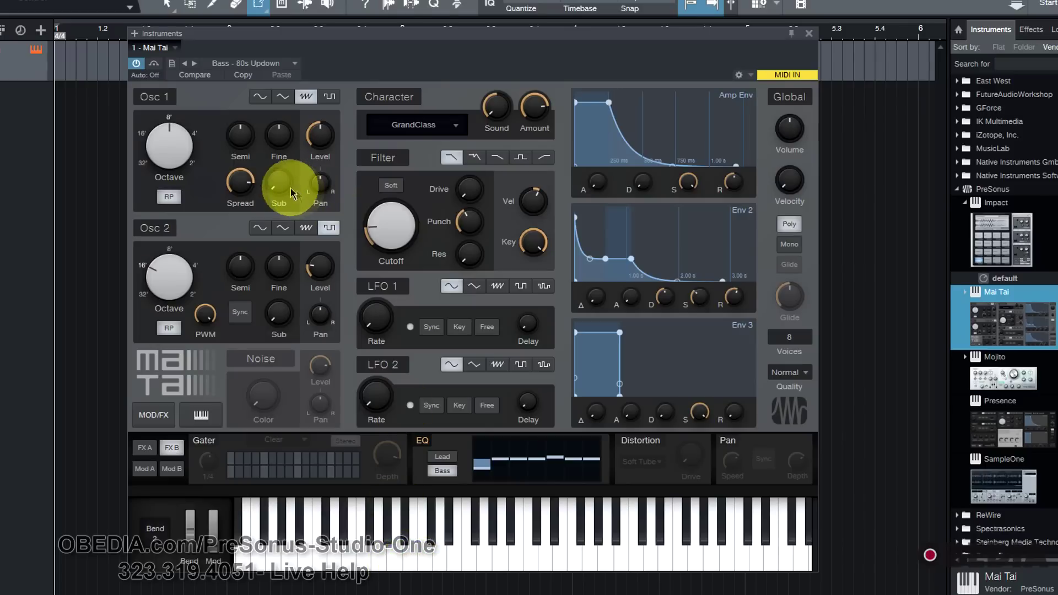
Step: Load the Bass - Autobahn preset and play a couple of notes
{"action": "left_click", "coordinate": [269, 64]}
{"action": "left_click", "coordinate": [250, 213]}
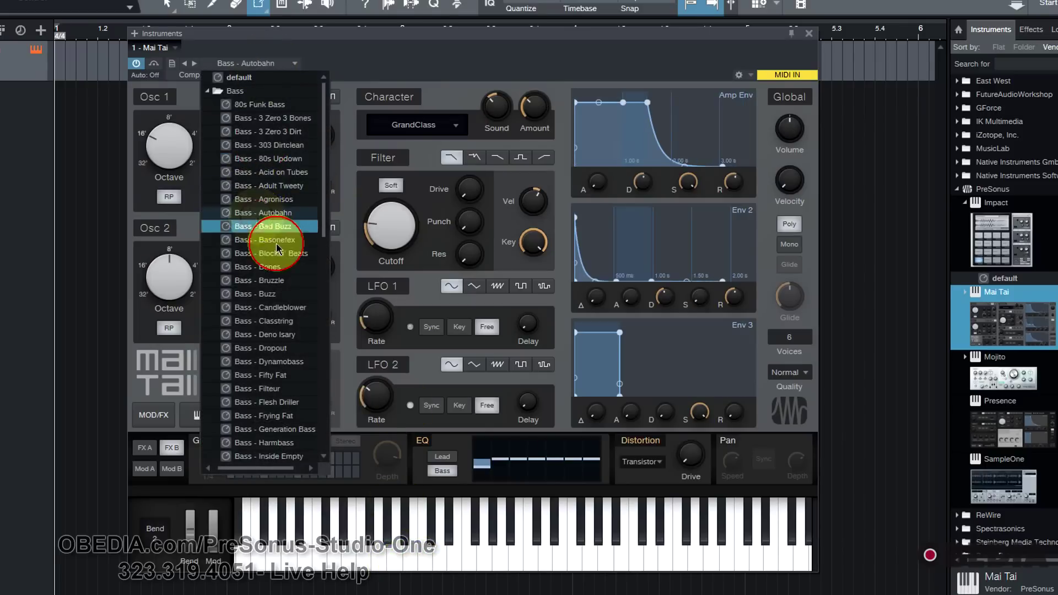
{"action": "left_click", "coordinate": [464, 563]}
{"action": "left_click", "coordinate": [465, 562]}
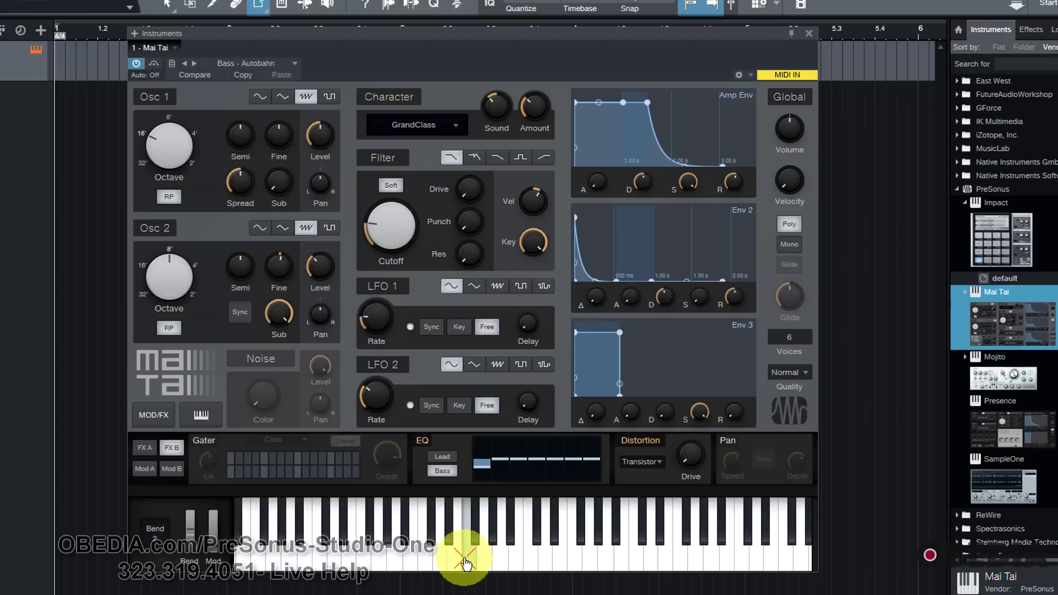
{"action": "left_click", "coordinate": [377, 559]}
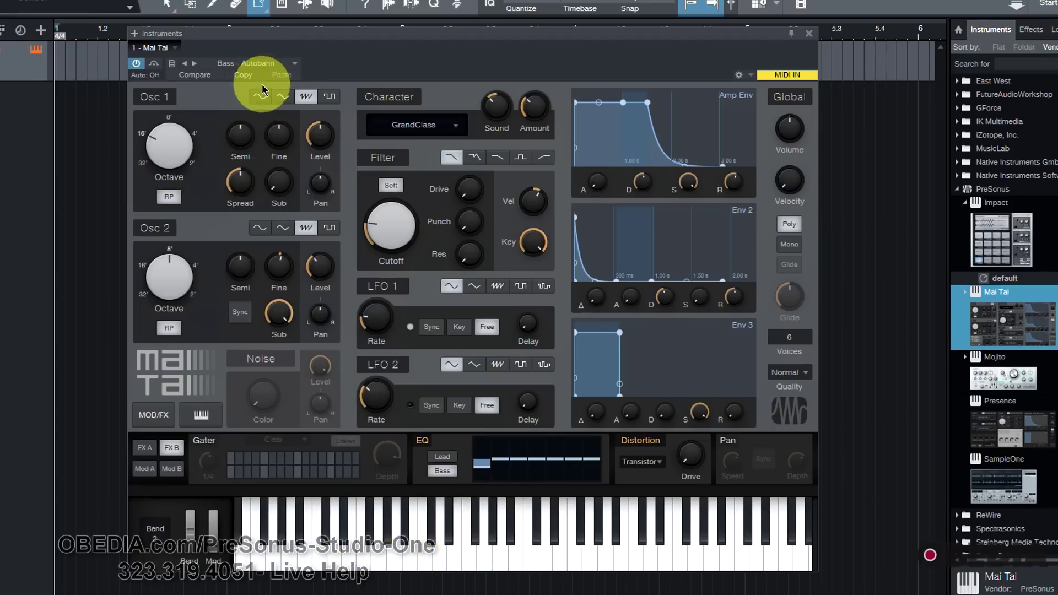
{"action": "left_click", "coordinate": [291, 63]}
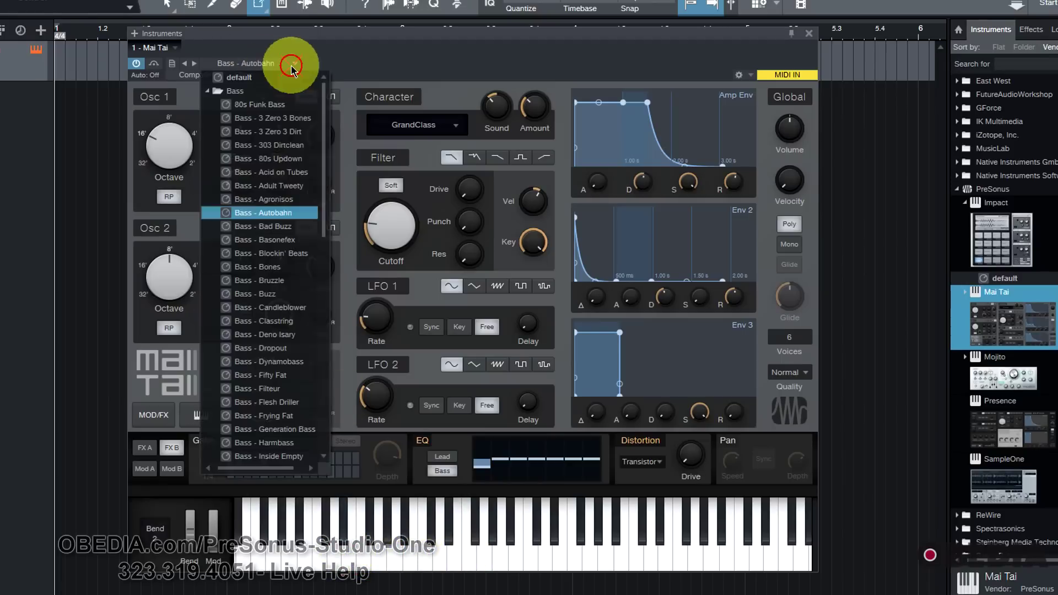
Step: Load Lead - Born in Gallifrey from the Lead folder and play several notes with it
{"action": "left_click", "coordinate": [235, 91]}
{"action": "left_click", "coordinate": [251, 145]}
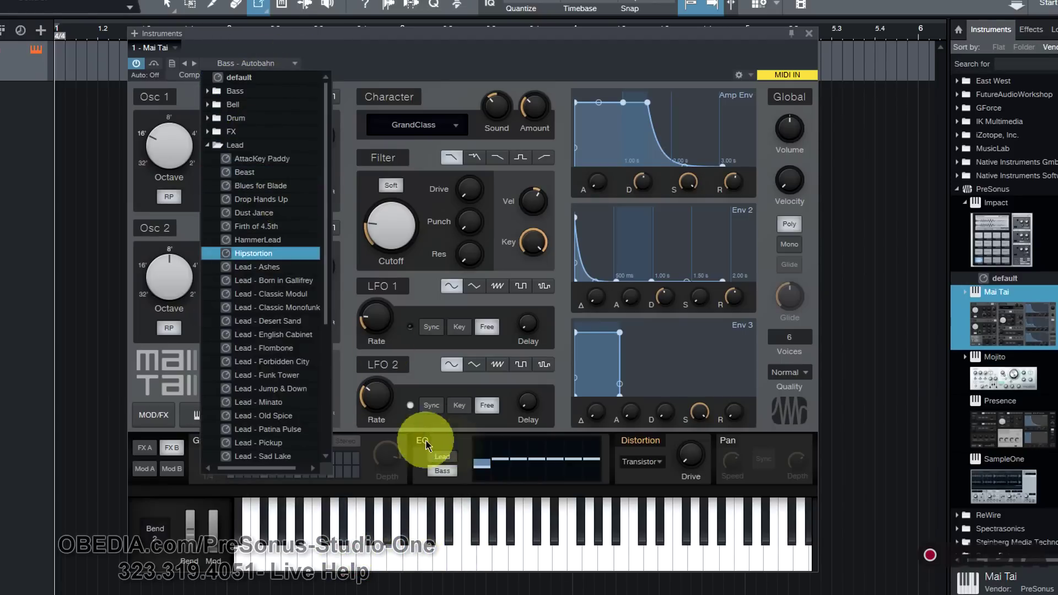
{"action": "left_click", "coordinate": [268, 279]}
{"action": "left_click", "coordinate": [521, 543]}
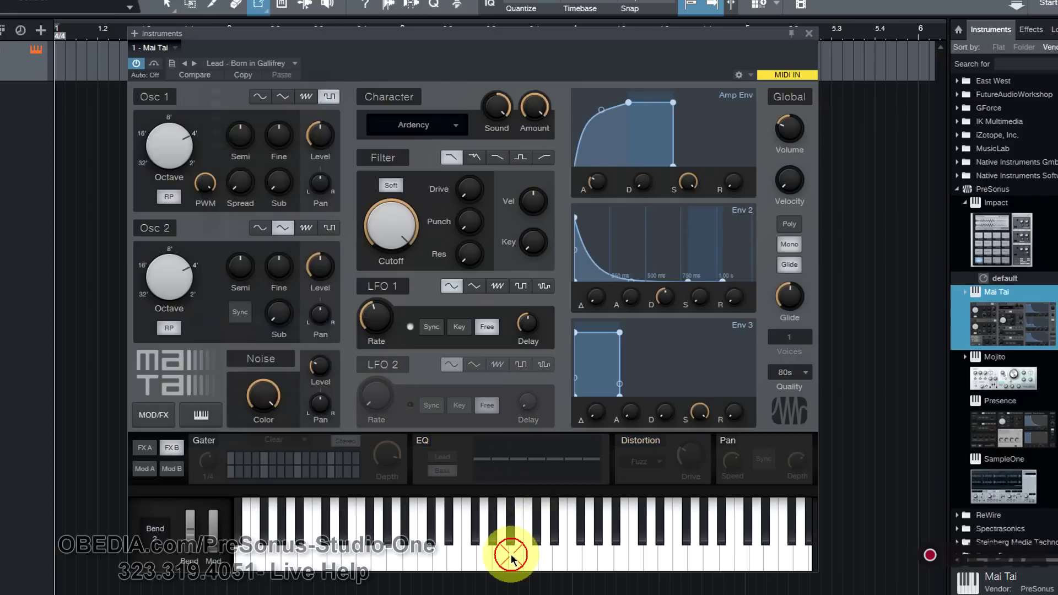
{"action": "left_click", "coordinate": [480, 557]}
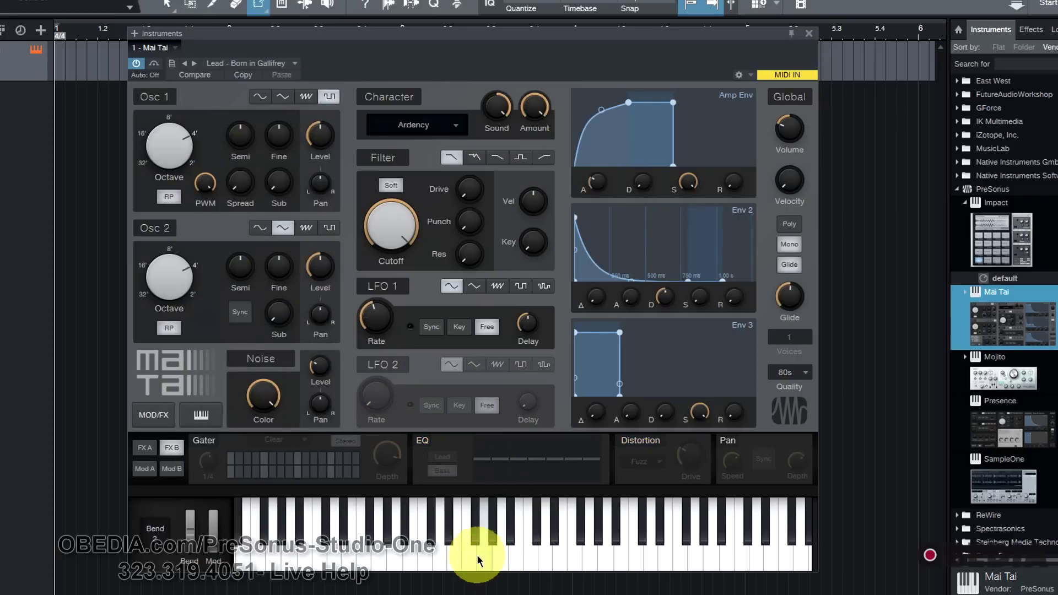
{"action": "left_click", "coordinate": [439, 557]}
{"action": "left_click", "coordinate": [463, 562]}
{"action": "left_click", "coordinate": [494, 562]}
{"action": "left_click", "coordinate": [508, 567]}
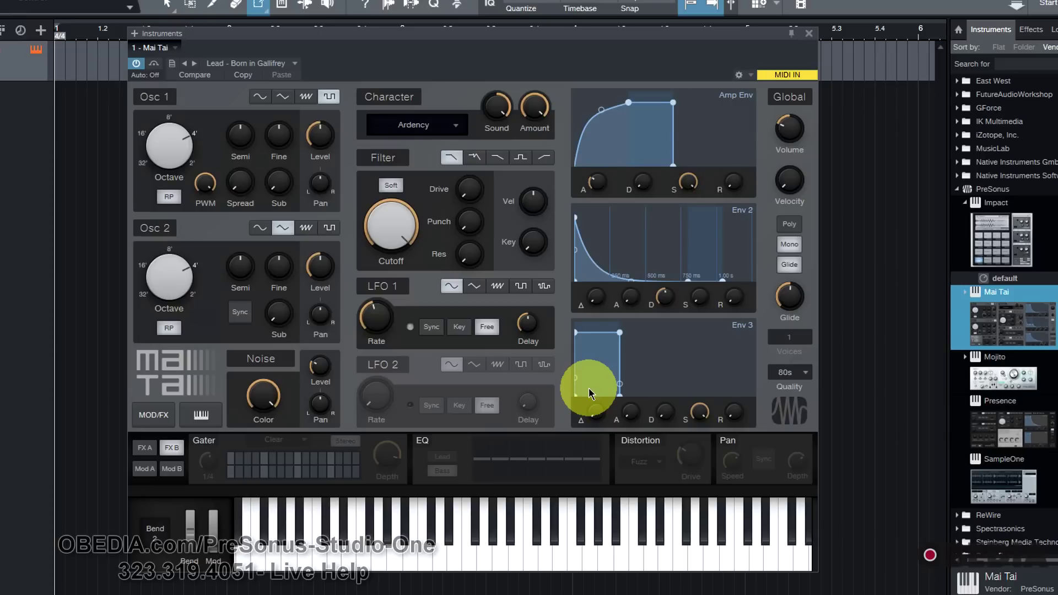
Step: Expand Mojito in the Instruments browser and drag it into the arrange view as a new track
{"action": "left_click", "coordinate": [1011, 380]}
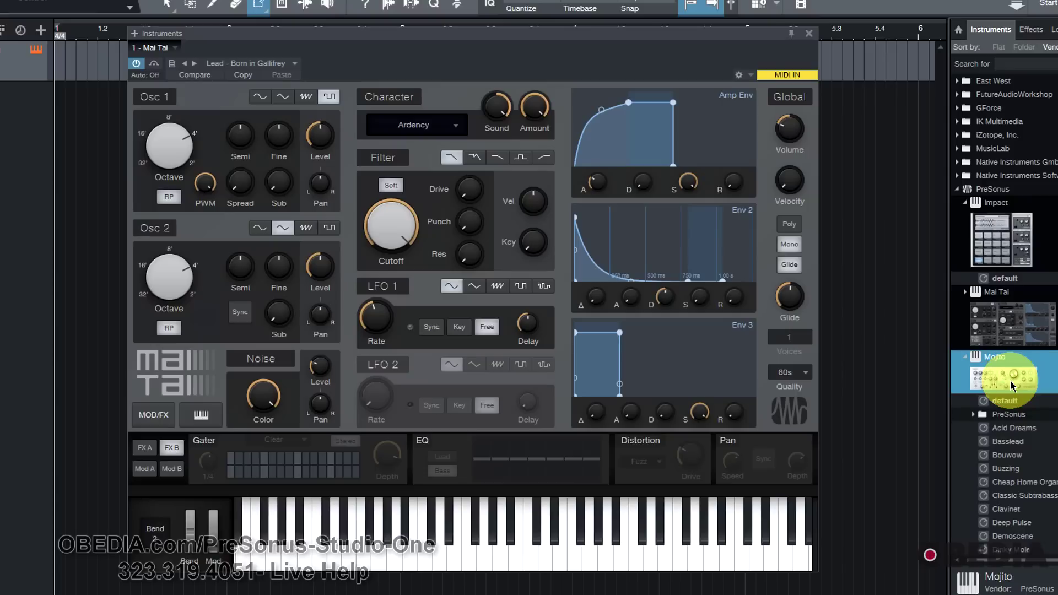
{"action": "scroll", "coordinate": [1009, 397], "scroll_direction": "down", "scroll_amount": 8}
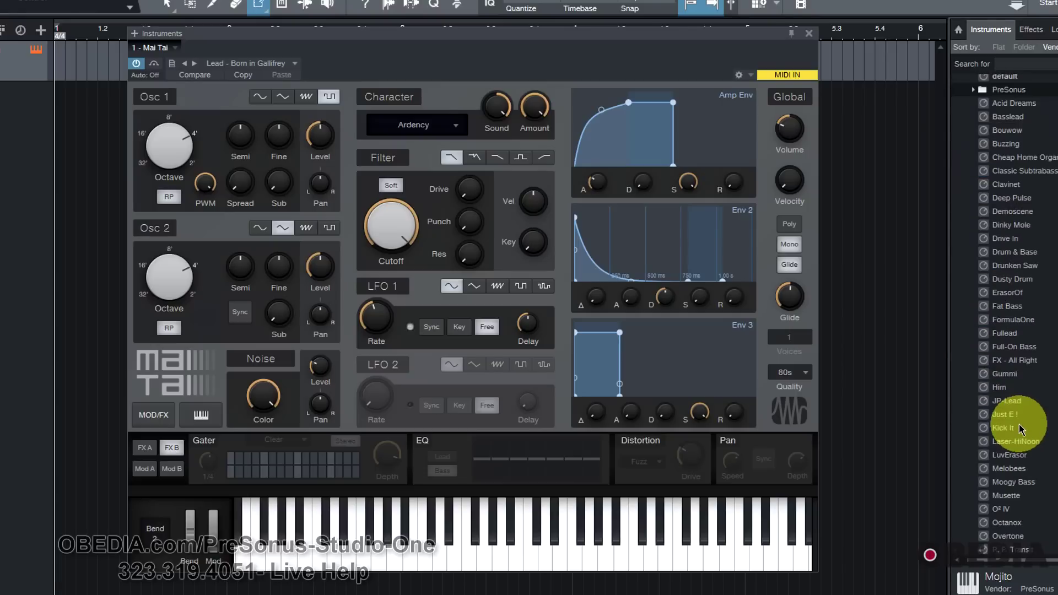
{"action": "scroll", "coordinate": [1019, 429], "scroll_direction": "up", "scroll_amount": 9}
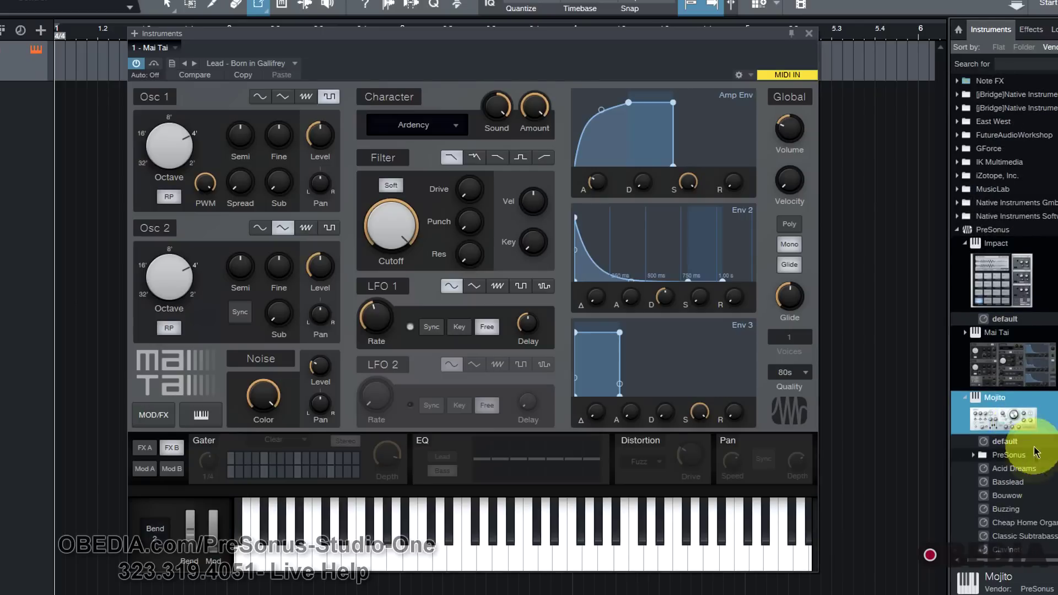
{"action": "left_click_drag", "start_coordinate": [1008, 418], "coordinate": [14, 108]}
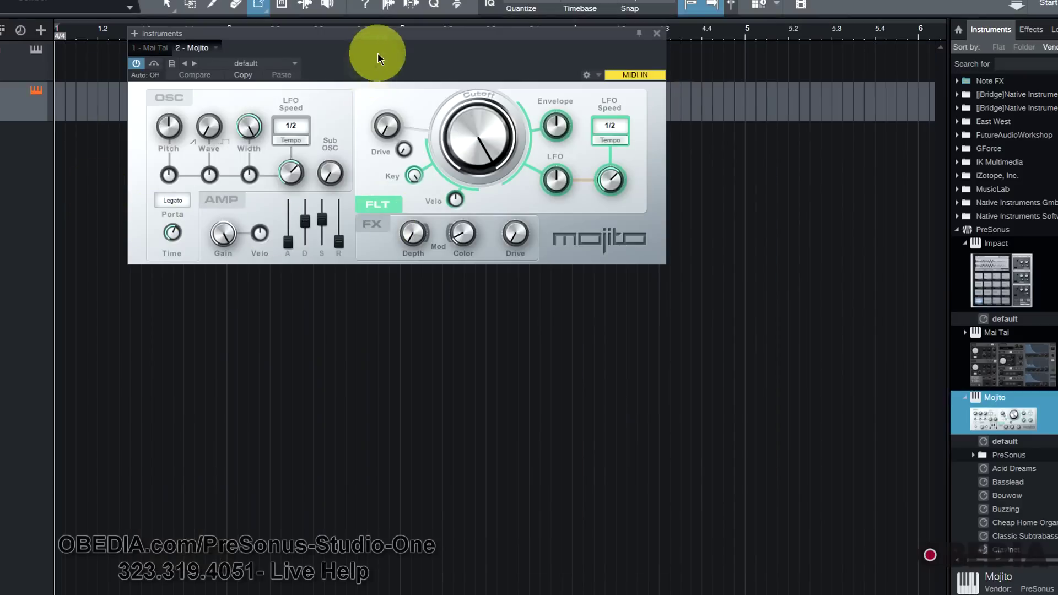
Step: Move the Mojito editor lower on screen, then bring up track 1's Mai Tai editor
{"action": "left_click_drag", "start_coordinate": [377, 51], "coordinate": [436, 96]}
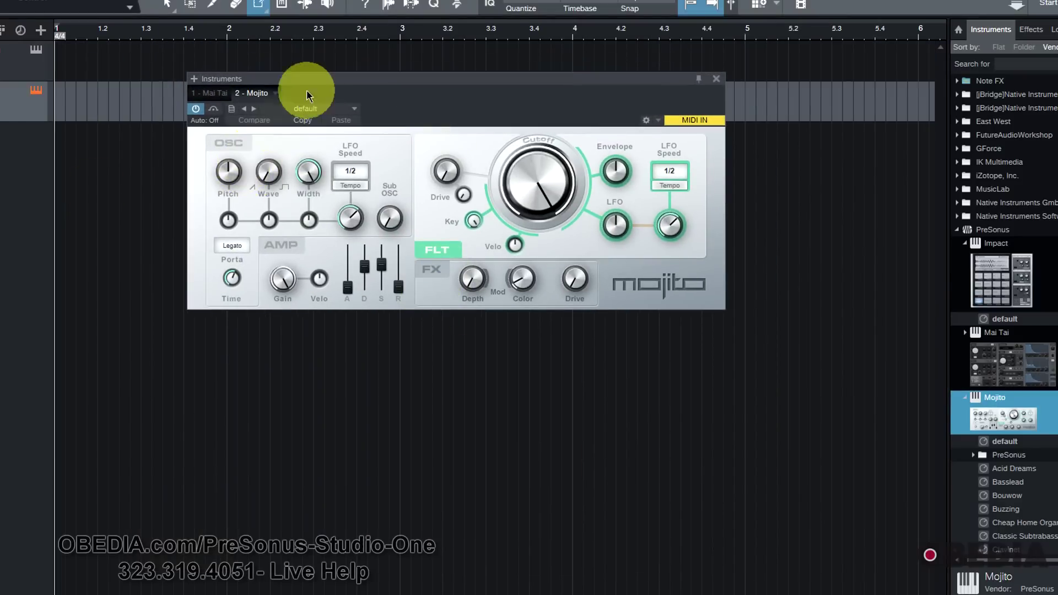
{"action": "left_click_drag", "start_coordinate": [359, 94], "coordinate": [402, 147]}
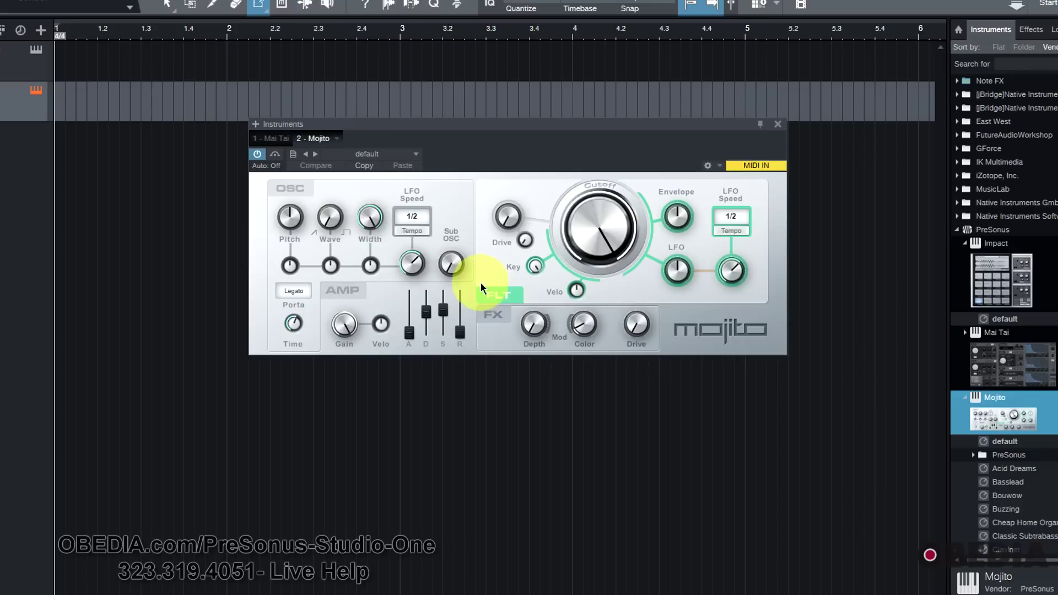
{"action": "left_click_drag", "start_coordinate": [532, 130], "coordinate": [547, 179]}
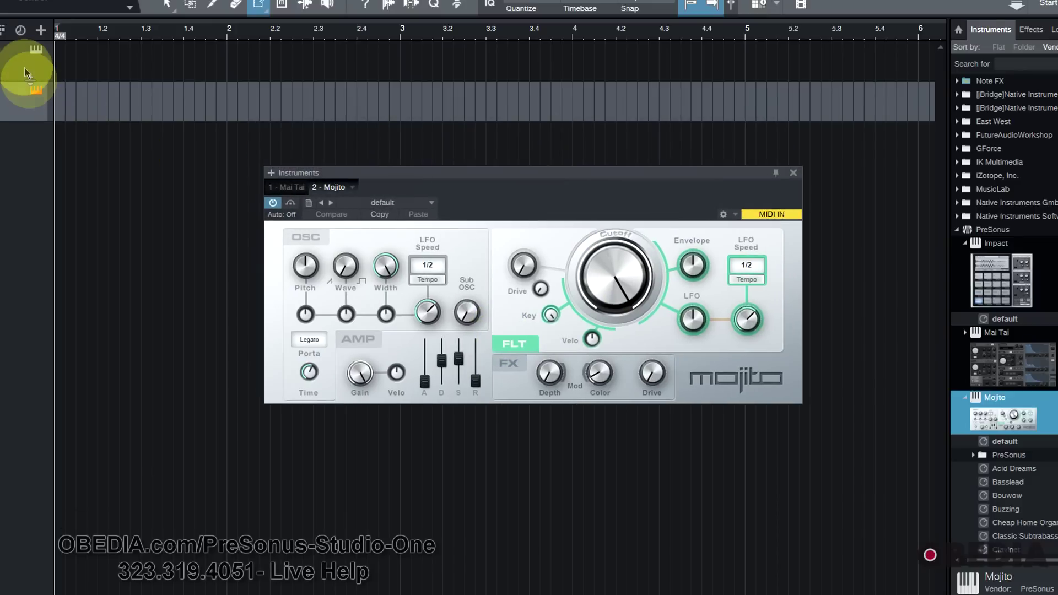
{"action": "left_click", "coordinate": [35, 47]}
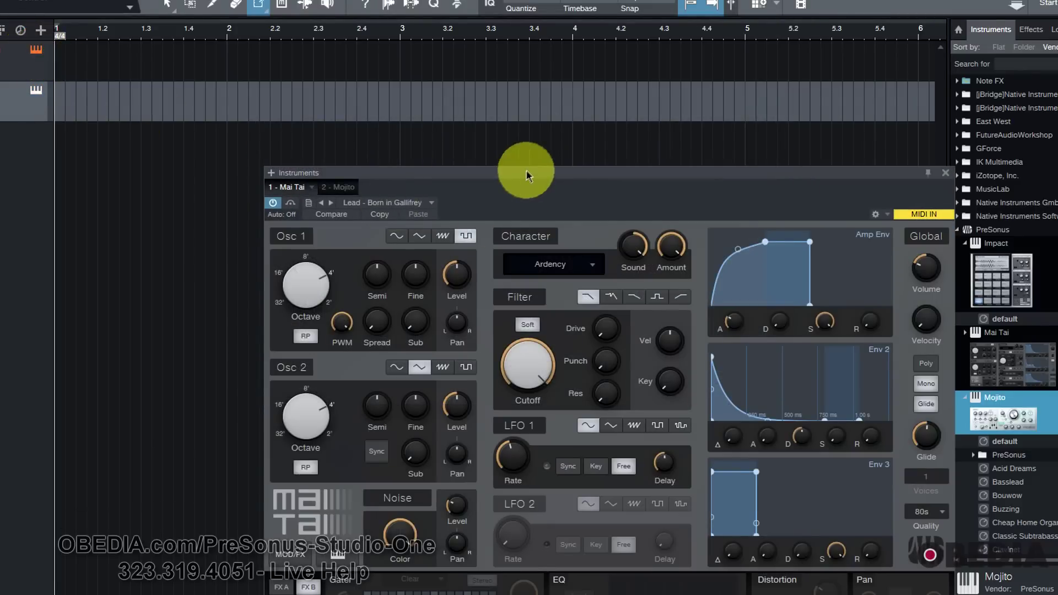
Step: Move the Mai Tai editor up to the top of the screen
{"action": "left_click_drag", "start_coordinate": [524, 170], "coordinate": [385, 51]}
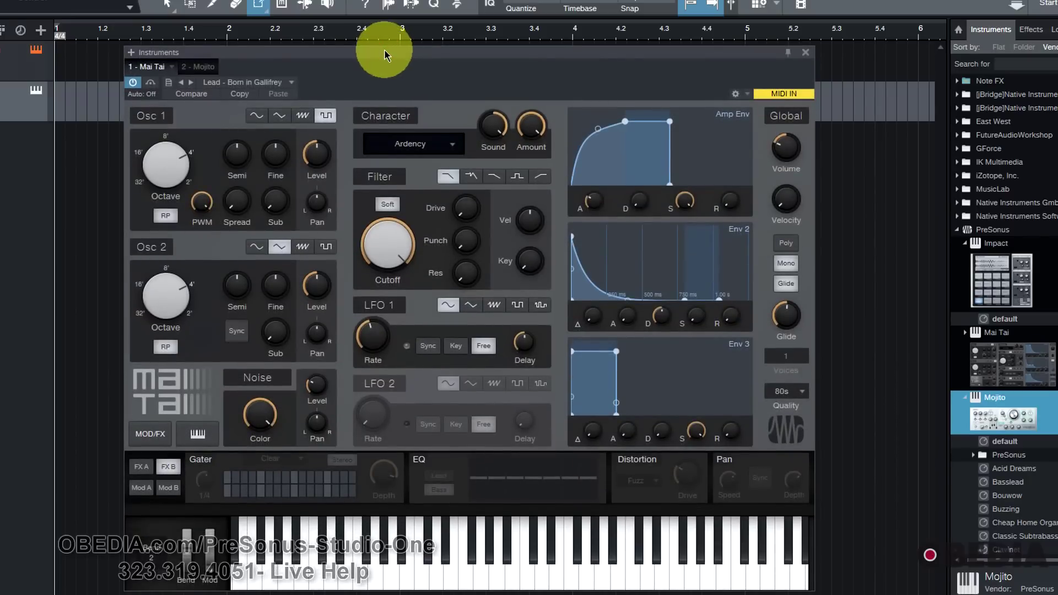
{"action": "left_click", "coordinate": [177, 408]}
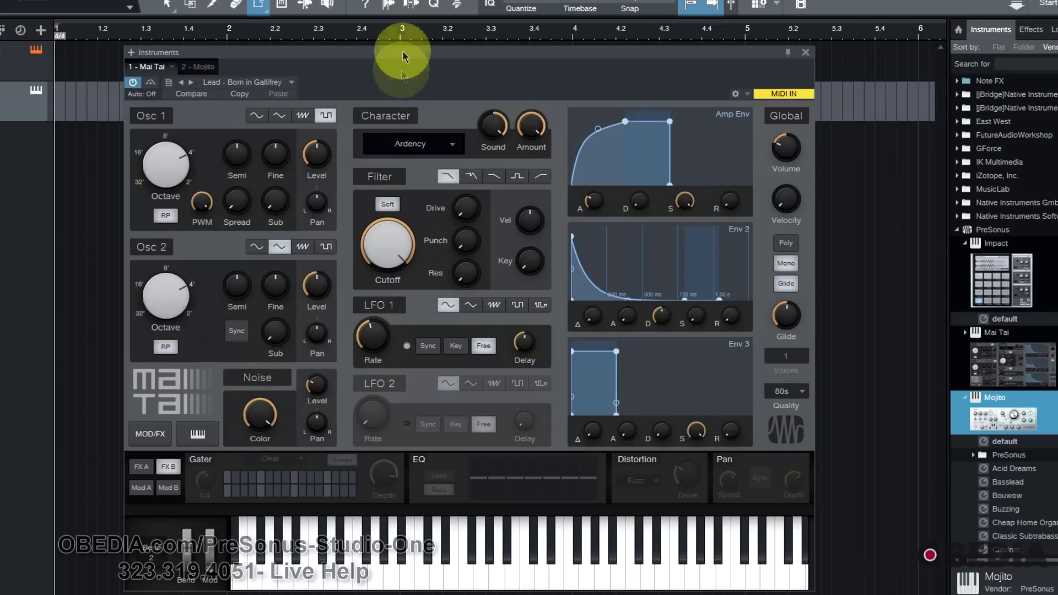
{"action": "left_click_drag", "start_coordinate": [402, 55], "coordinate": [407, 41]}
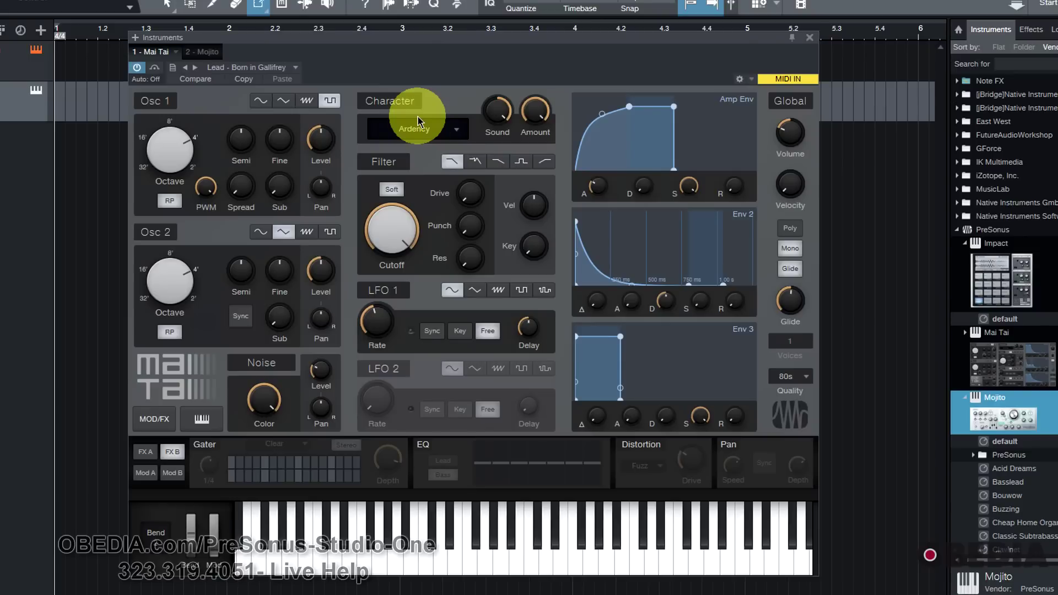
Step: Set Osc 1 to 16', Osc 2 to 8', lower cutoff to 7.10 kHz, then show Mojito
{"action": "left_click_drag", "start_coordinate": [184, 146], "coordinate": [192, 212]}
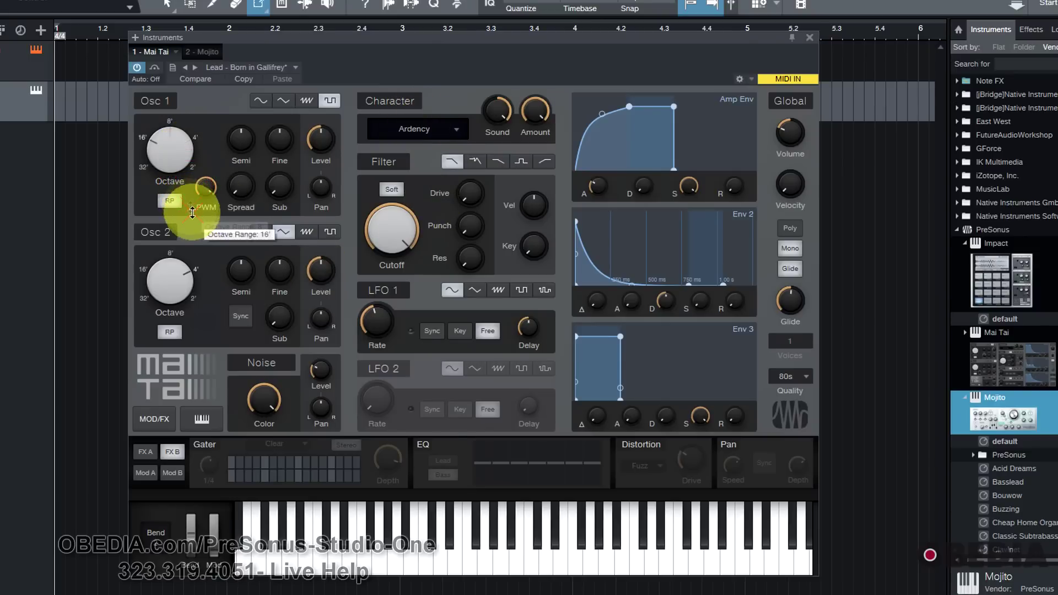
{"action": "left_click_drag", "start_coordinate": [169, 273], "coordinate": [198, 358]}
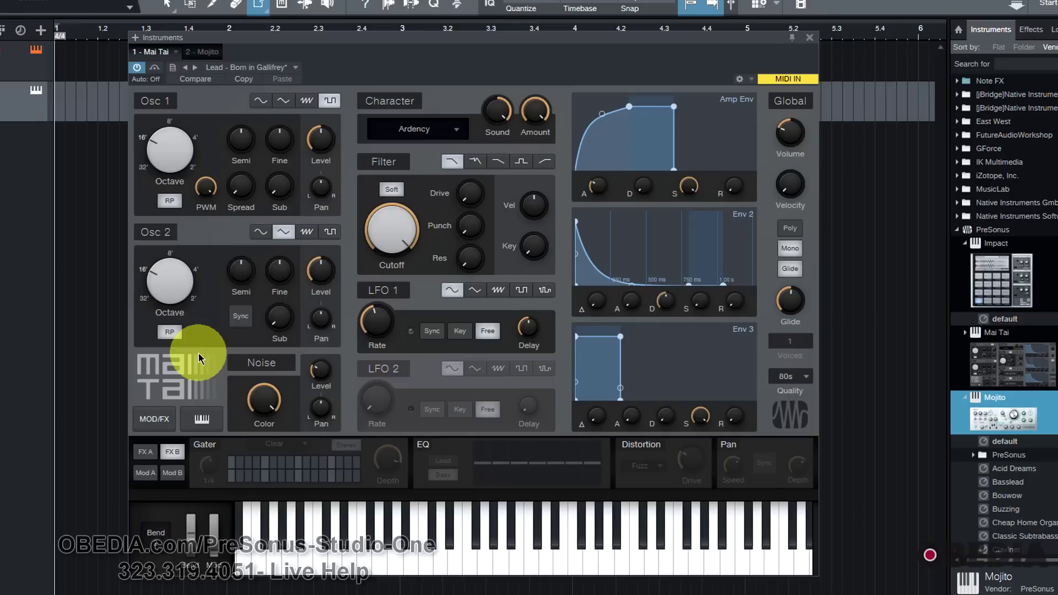
{"action": "left_click_drag", "start_coordinate": [402, 232], "coordinate": [399, 256]}
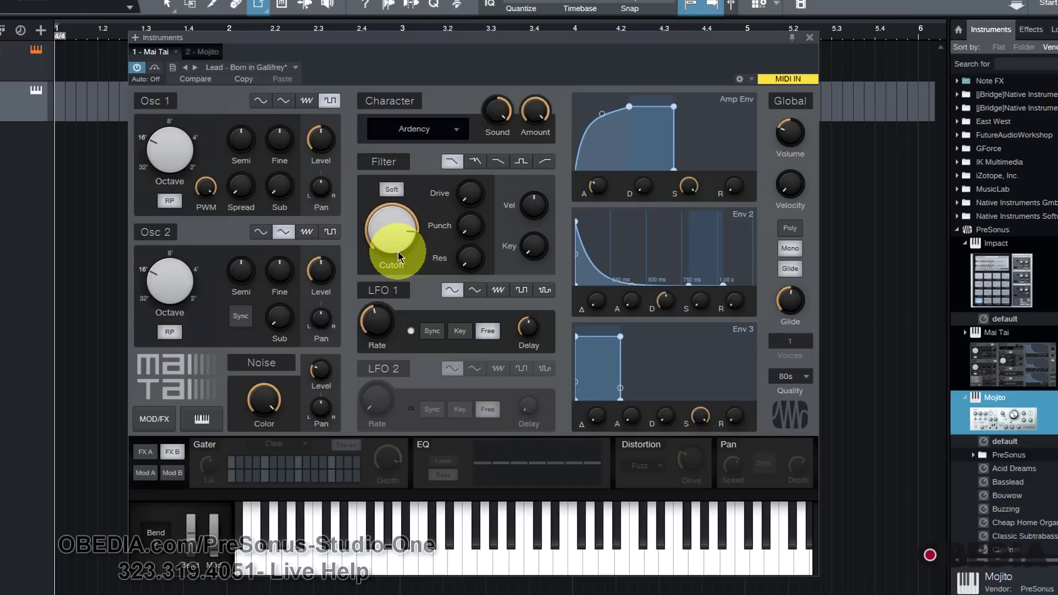
{"action": "left_click", "coordinate": [34, 91]}
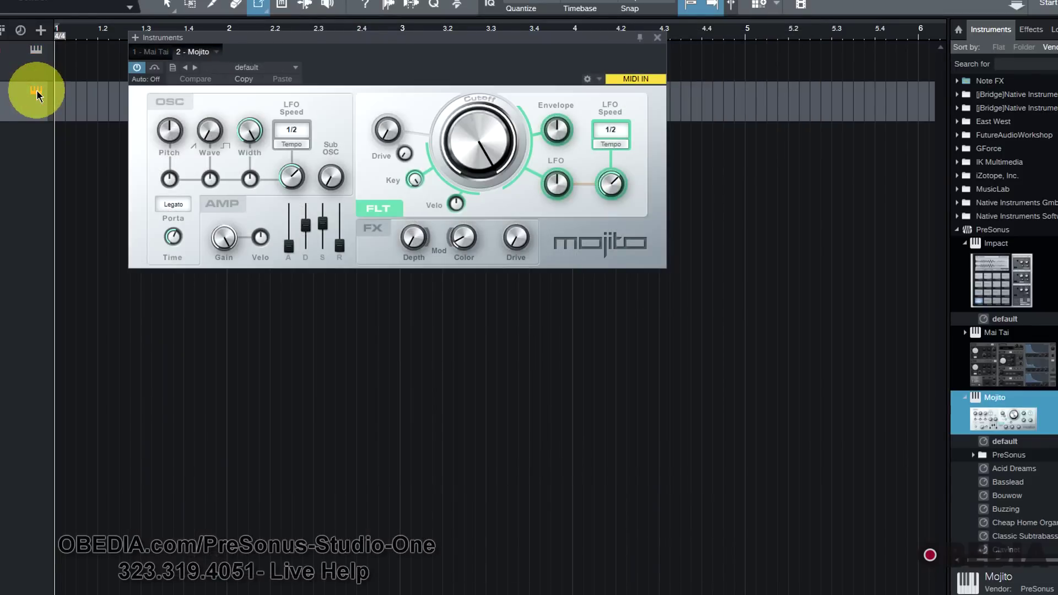
Step: Move the Mojito editor lower and turn its OSC Wave knob clockwise
{"action": "left_click_drag", "start_coordinate": [368, 47], "coordinate": [392, 160]}
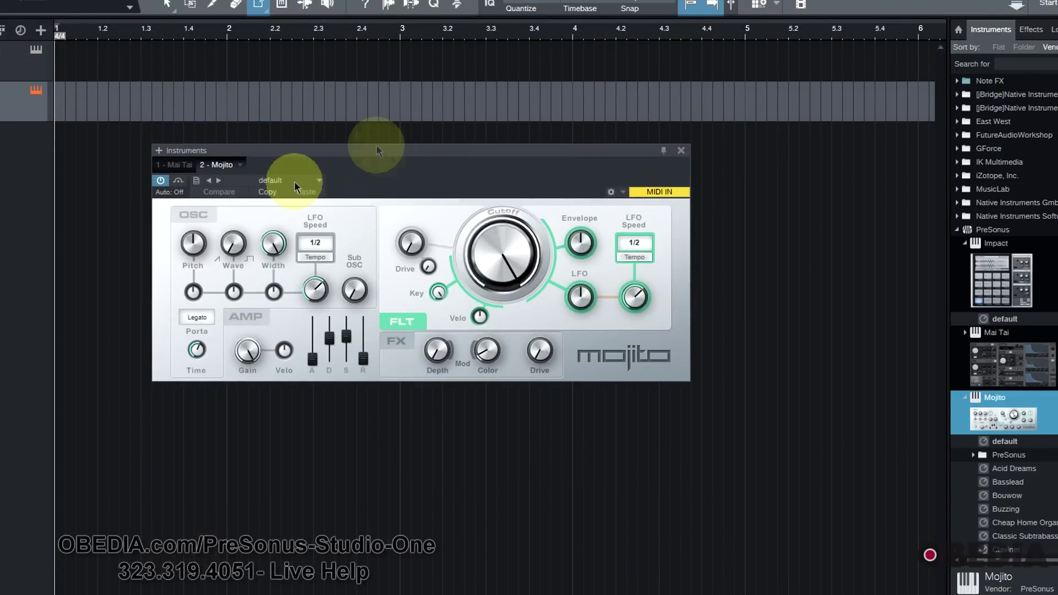
{"action": "left_click_drag", "start_coordinate": [233, 244], "coordinate": [236, 205]}
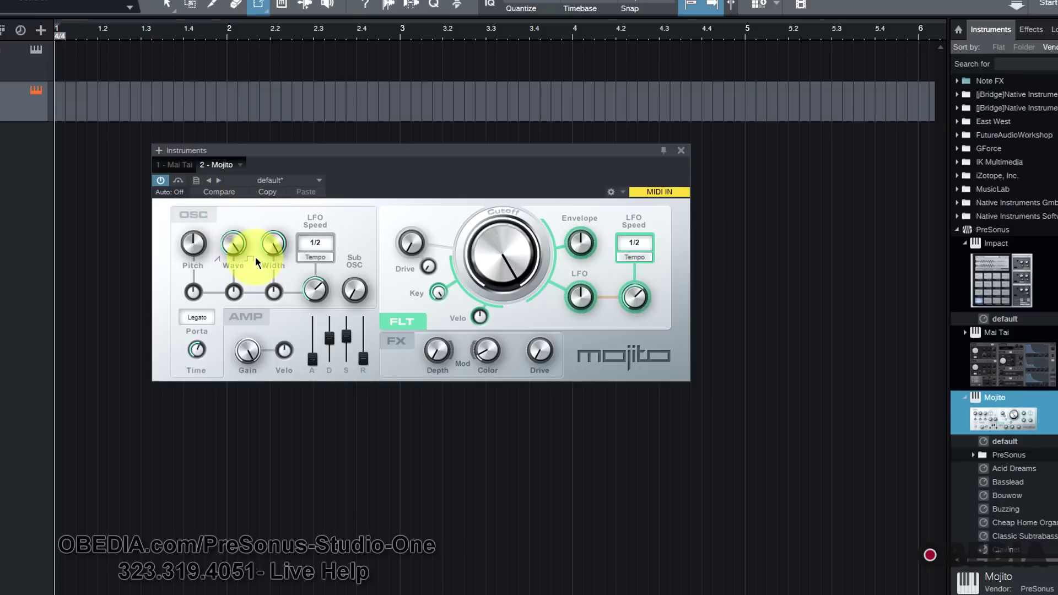
Step: Reopen Mai Tai and set Osc 2 to a sine wave after trying sawtooth and square
{"action": "left_click", "coordinate": [36, 49]}
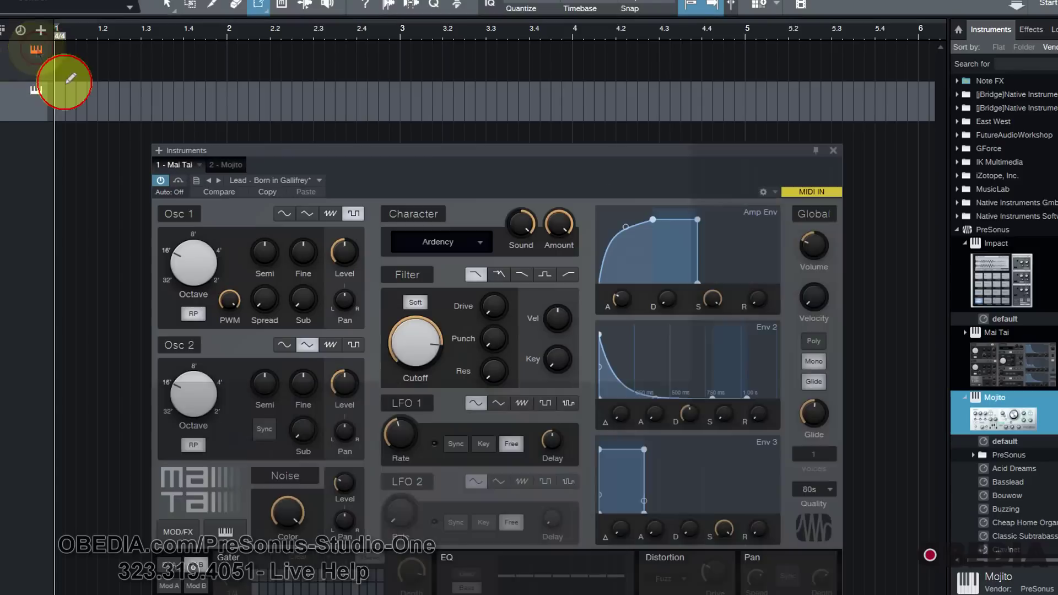
{"action": "left_click_drag", "start_coordinate": [331, 147], "coordinate": [327, 104]}
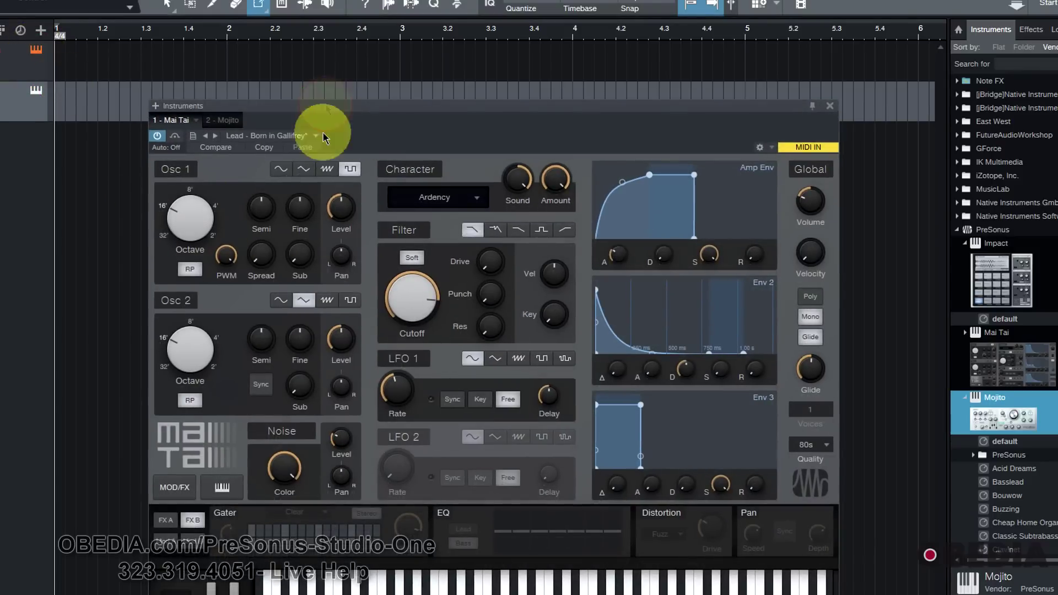
{"action": "left_click", "coordinate": [329, 302]}
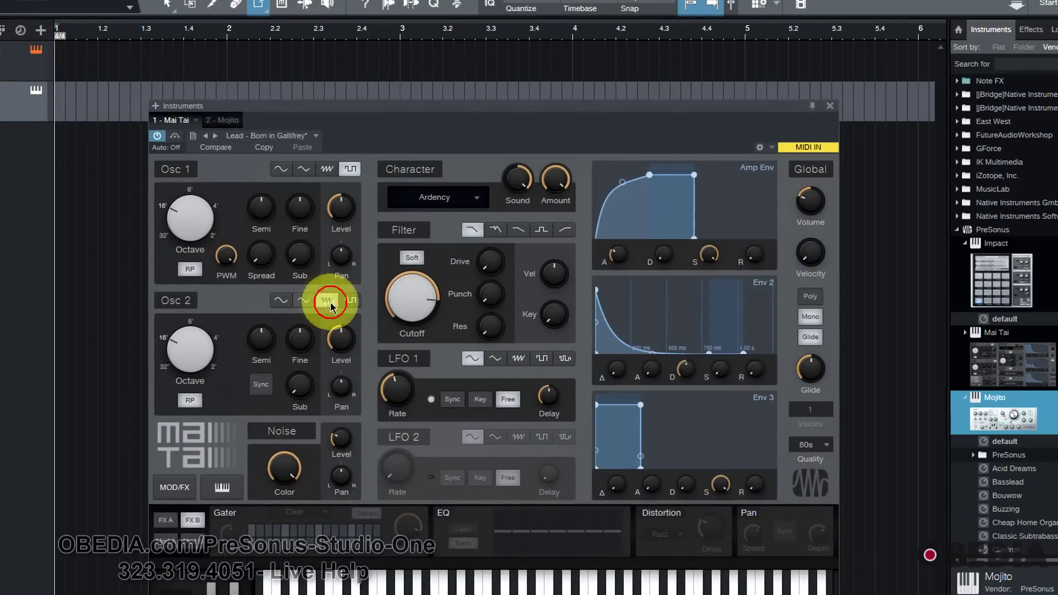
{"action": "left_click", "coordinate": [350, 300]}
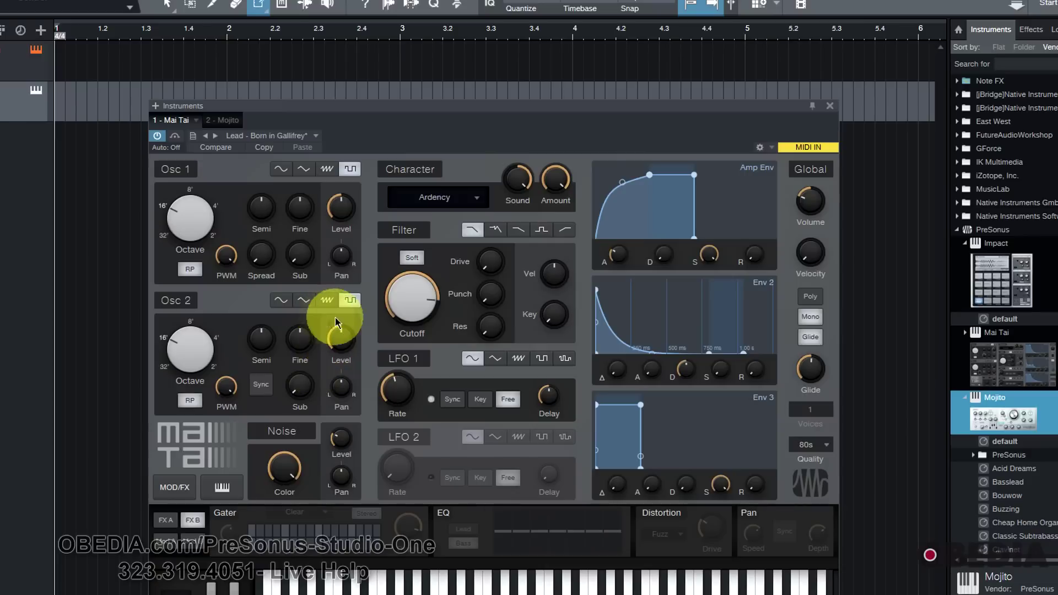
{"action": "left_click", "coordinate": [281, 300]}
Step: Set Osc 2 to 16', raise Semi and Fine, set level -5.7 dB, and audition a note
{"action": "left_click", "coordinate": [199, 358]}
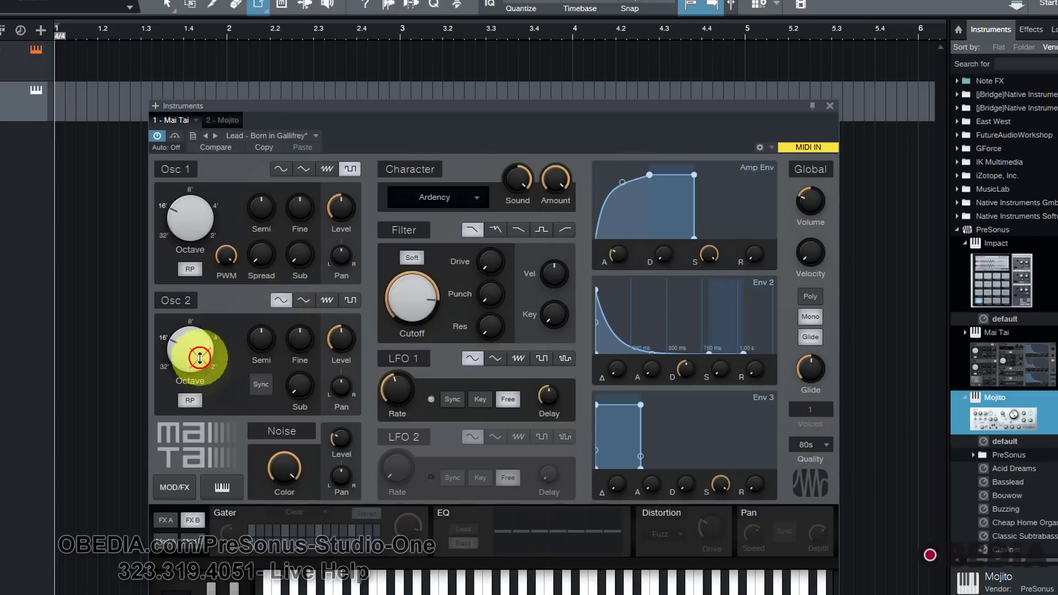
{"action": "mouse_move", "coordinate": [199, 358]}
{"action": "left_mouse_down"}
{"action": "mouse_move", "coordinate": [201, 265]}
{"action": "mouse_move", "coordinate": [212, 366]}
{"action": "left_mouse_up"}
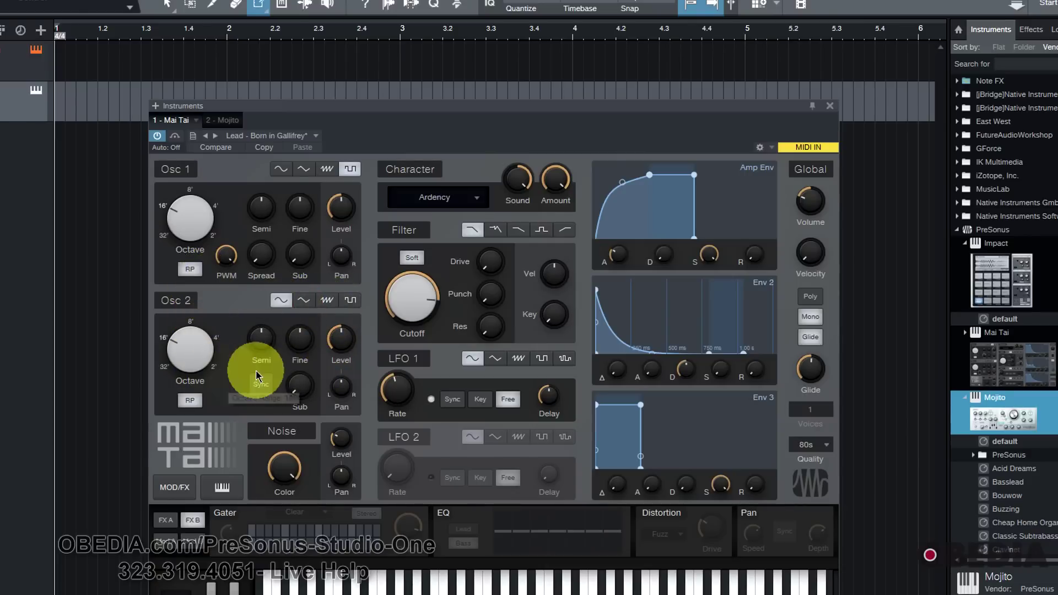
{"action": "left_click_drag", "start_coordinate": [272, 349], "coordinate": [263, 325]}
{"action": "left_click_drag", "start_coordinate": [315, 363], "coordinate": [303, 319]}
{"action": "left_click_drag", "start_coordinate": [353, 353], "coordinate": [351, 334]}
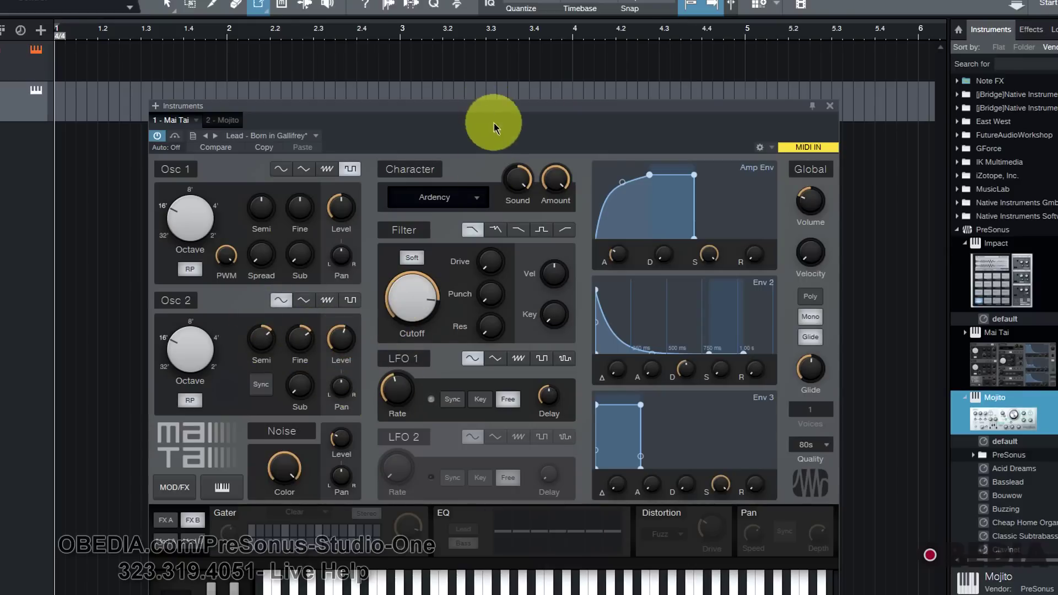
{"action": "left_click_drag", "start_coordinate": [494, 110], "coordinate": [485, 65]}
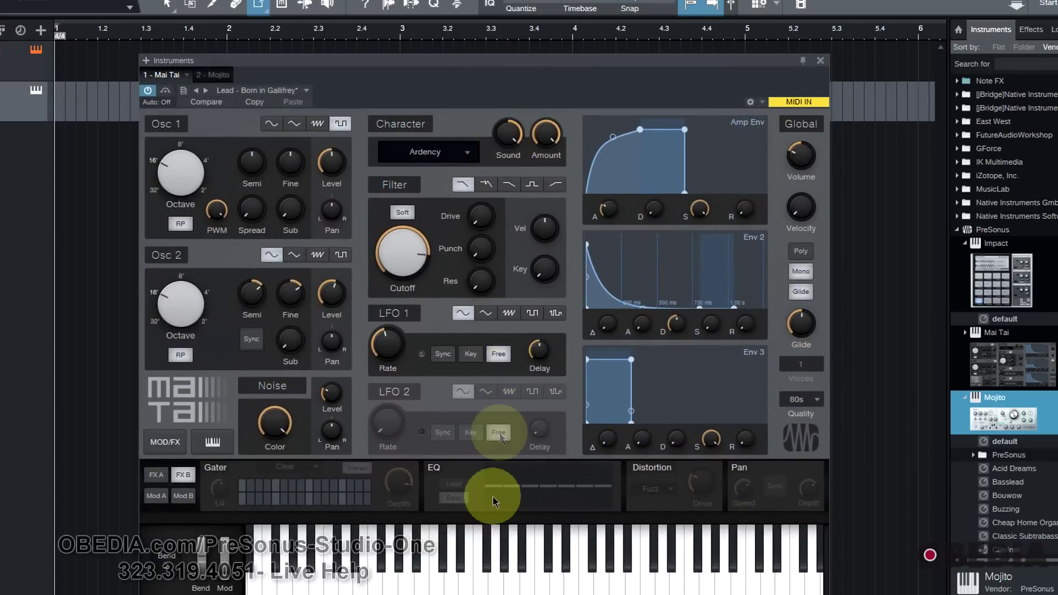
{"action": "left_click", "coordinate": [381, 533]}
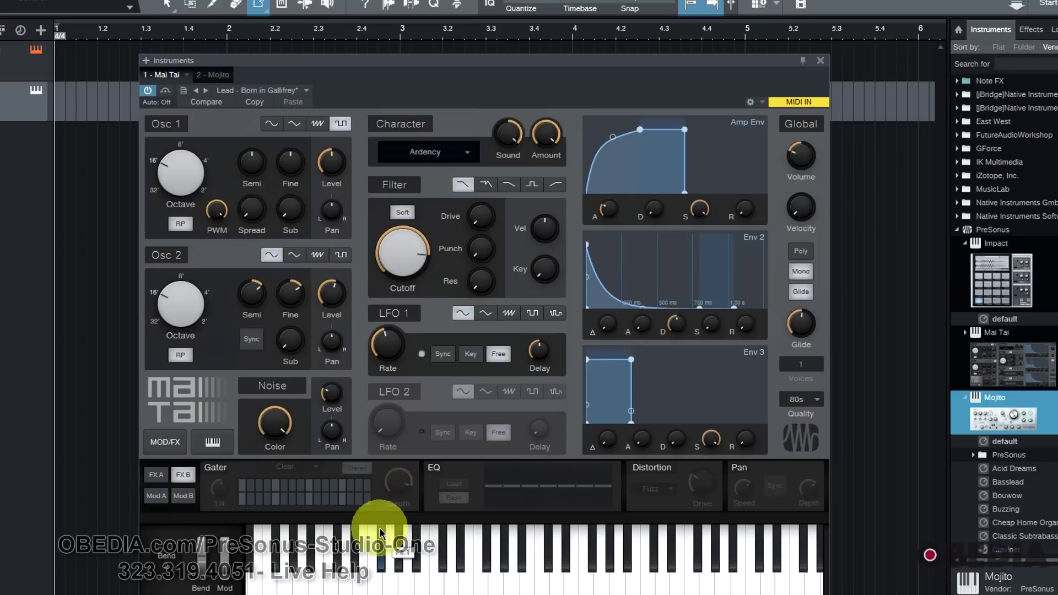
{"action": "left_click", "coordinate": [300, 91]}
{"action": "scroll", "coordinate": [272, 394], "scroll_direction": "down", "scroll_amount": 6}
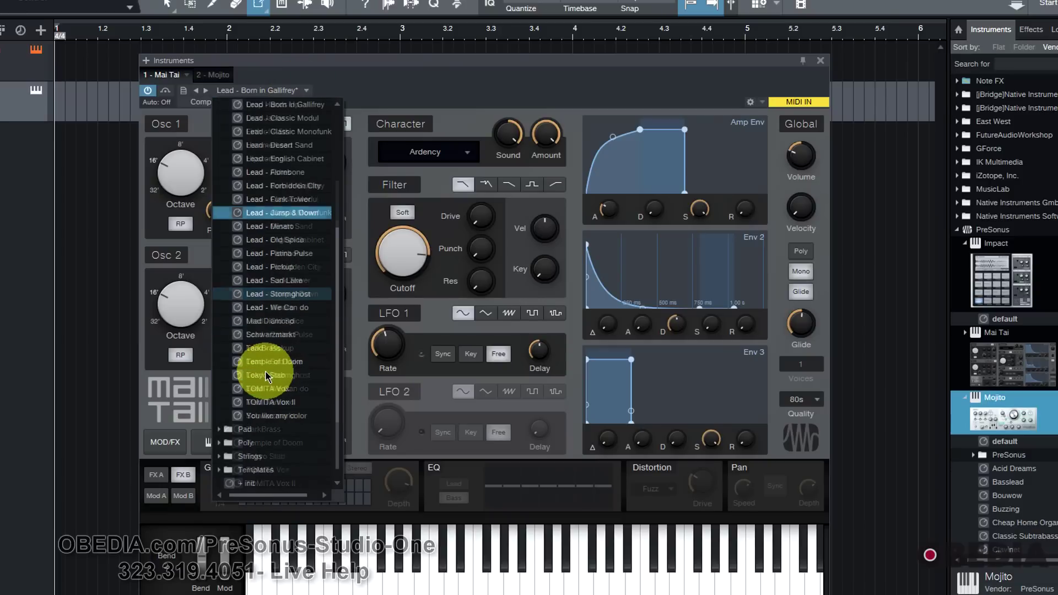
{"action": "scroll", "coordinate": [266, 393], "scroll_direction": "up", "scroll_amount": 6}
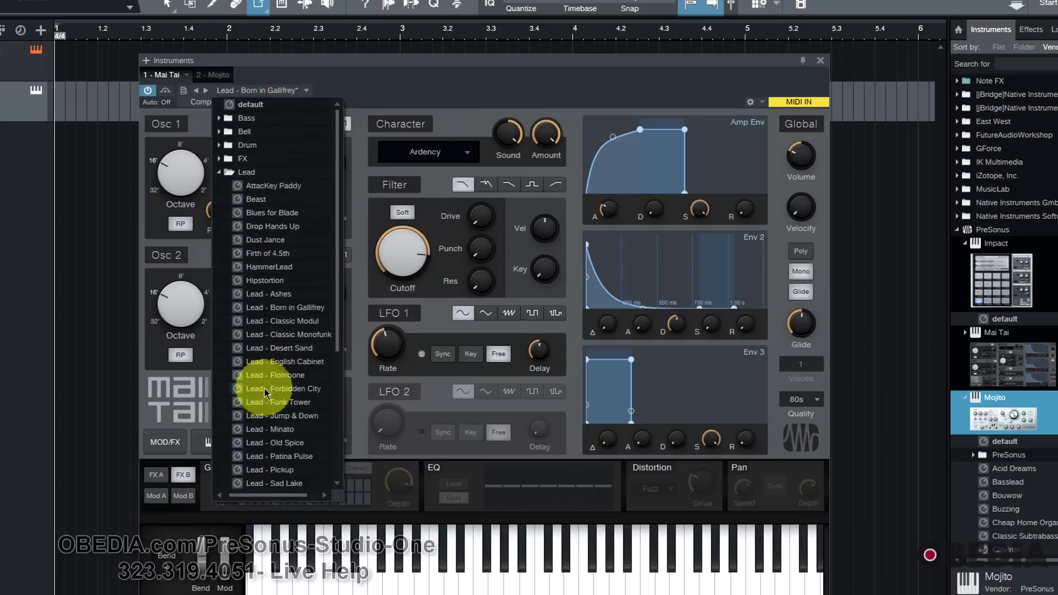
{"action": "left_click", "coordinate": [551, 88]}
{"action": "left_click_drag", "start_coordinate": [554, 61], "coordinate": [555, 41]}
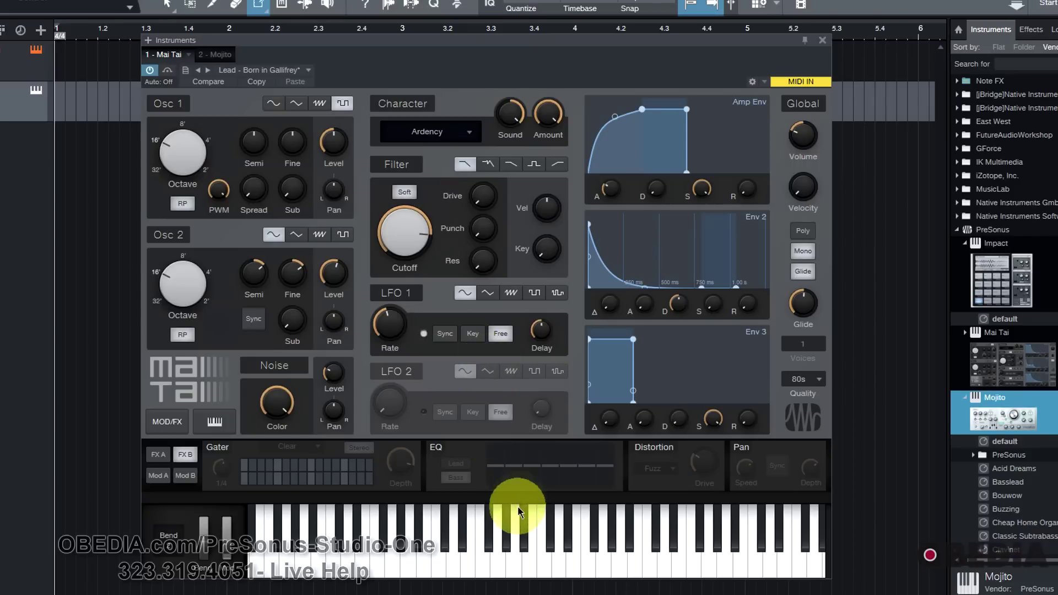
Step: Audition a note on Mai Tai's default patch and reposition the editor window
{"action": "left_click", "coordinate": [507, 540]}
{"action": "mouse_move", "coordinate": [538, 477]}
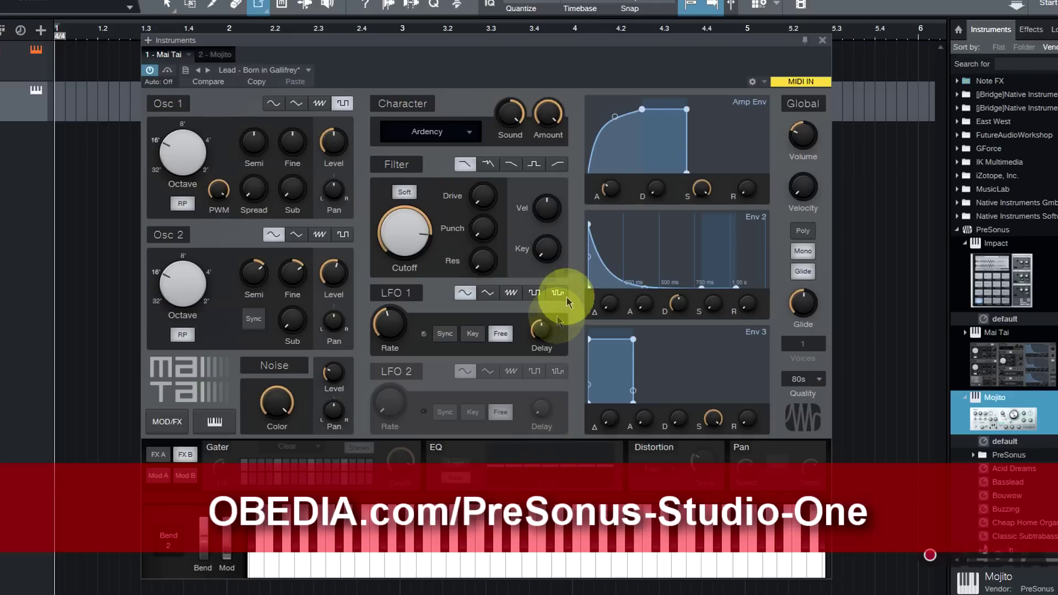
{"action": "mouse_move", "coordinate": [555, 43]}
{"action": "left_mouse_down"}
{"action": "mouse_move", "coordinate": [554, 74]}
{"action": "mouse_move", "coordinate": [553, 40]}
{"action": "mouse_move", "coordinate": [557, 60]}
{"action": "left_mouse_up"}
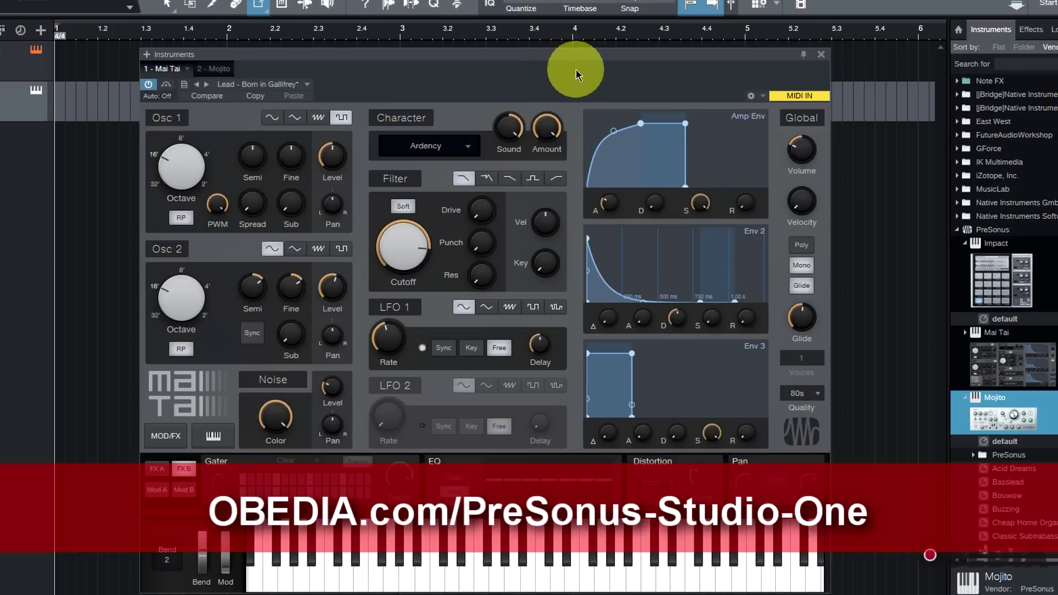
{"action": "left_click_drag", "start_coordinate": [568, 59], "coordinate": [568, 44]}
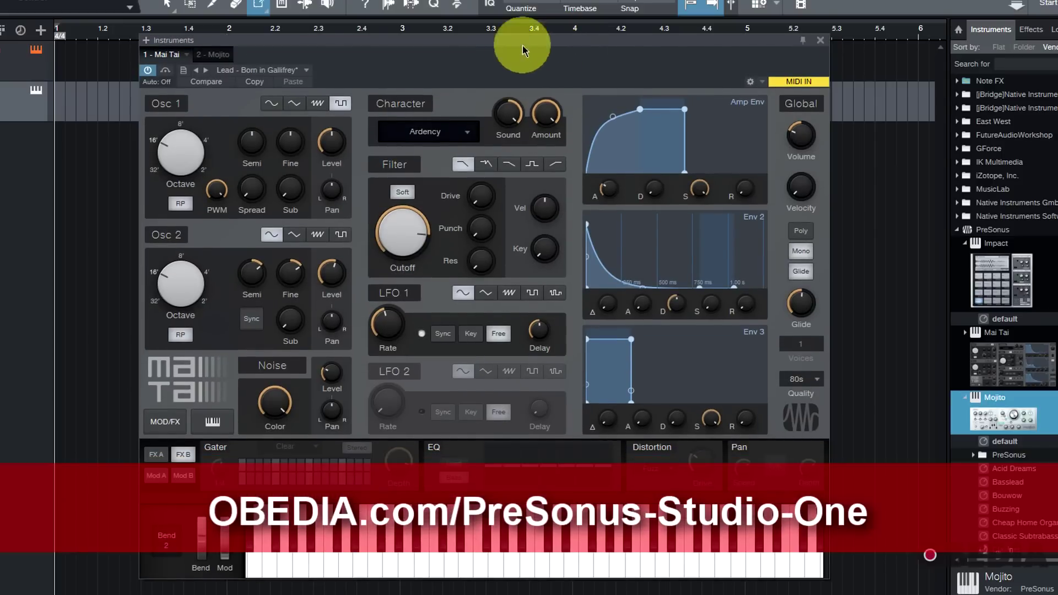
{"action": "mouse_move", "coordinate": [504, 41]}
{"action": "left_mouse_down"}
{"action": "mouse_move", "coordinate": [516, 60]}
{"action": "mouse_move", "coordinate": [508, 52]}
{"action": "left_mouse_up"}
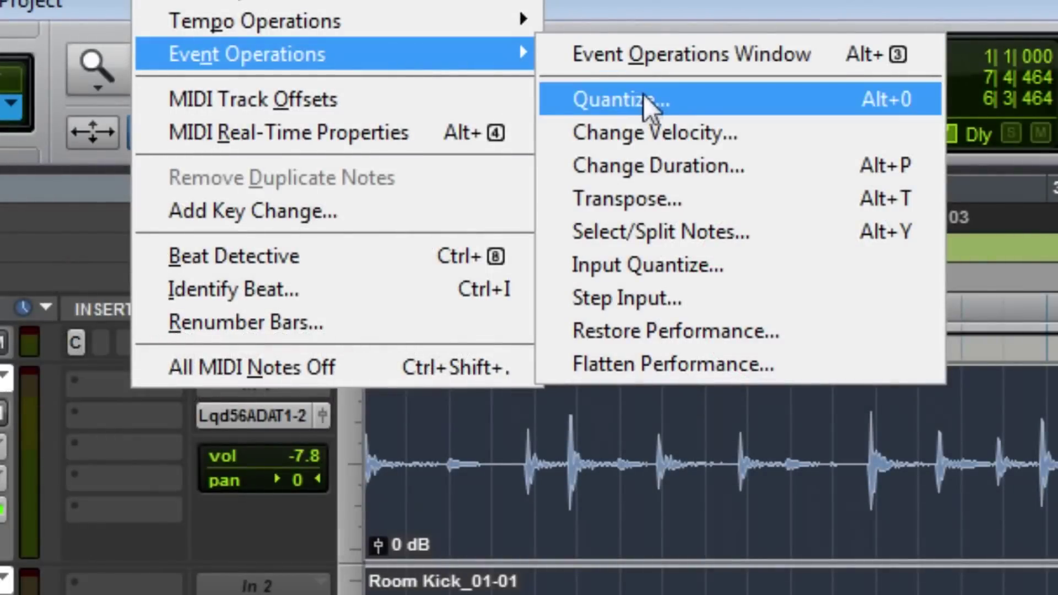
Step: Open MIDI quantize settings, lower an automation point from -3.4 to -3.9 dB, then reach OBEDIA's sign-up form
{"action": "left_click", "coordinate": [581, 99]}
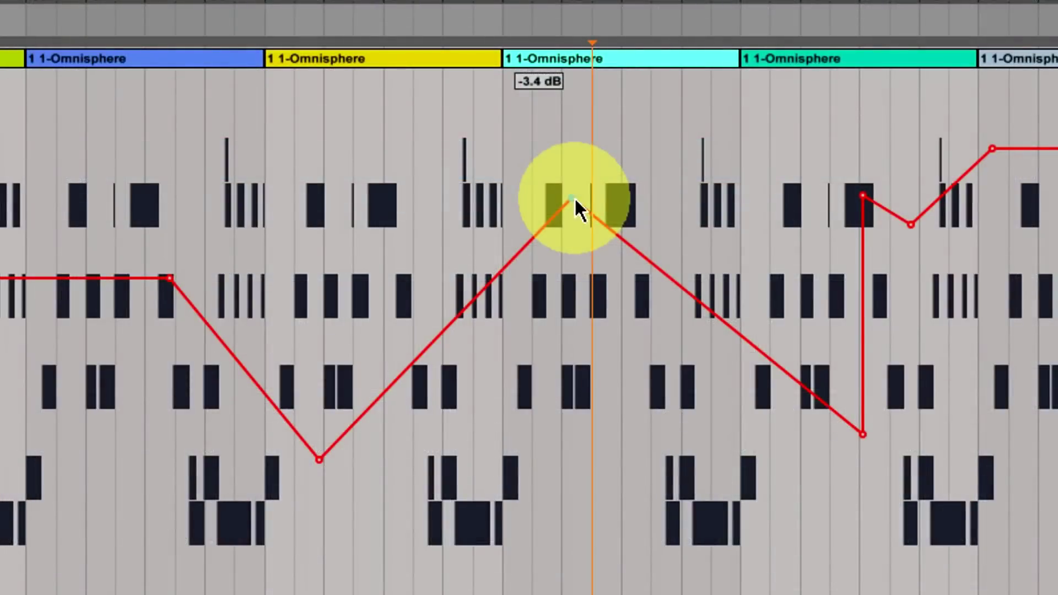
{"action": "left_click_drag", "start_coordinate": [574, 197], "coordinate": [573, 202]}
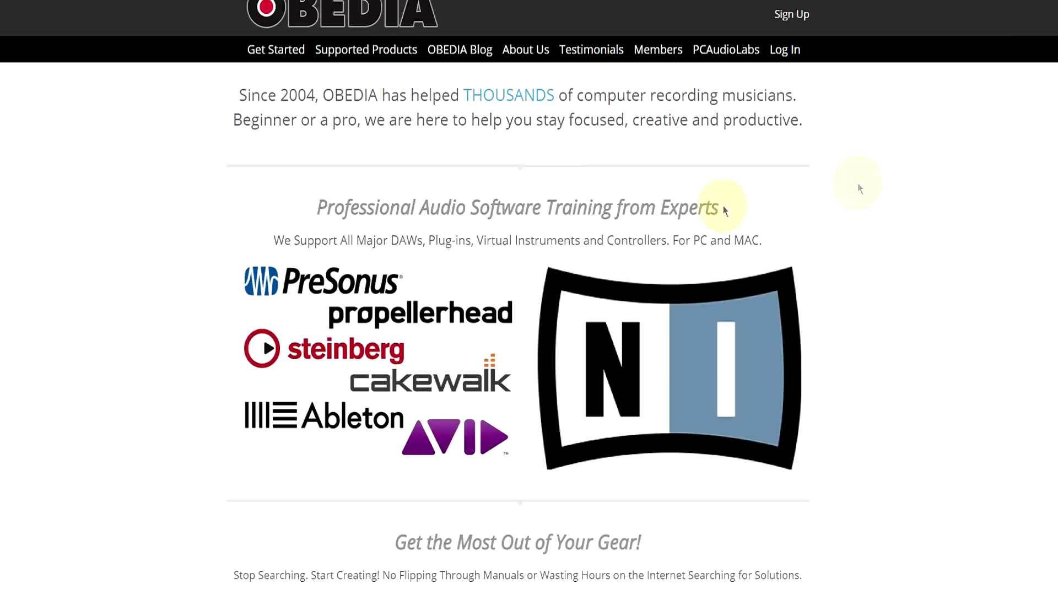
{"action": "scroll", "coordinate": [723, 206], "scroll_direction": "down", "scroll_amount": 15}
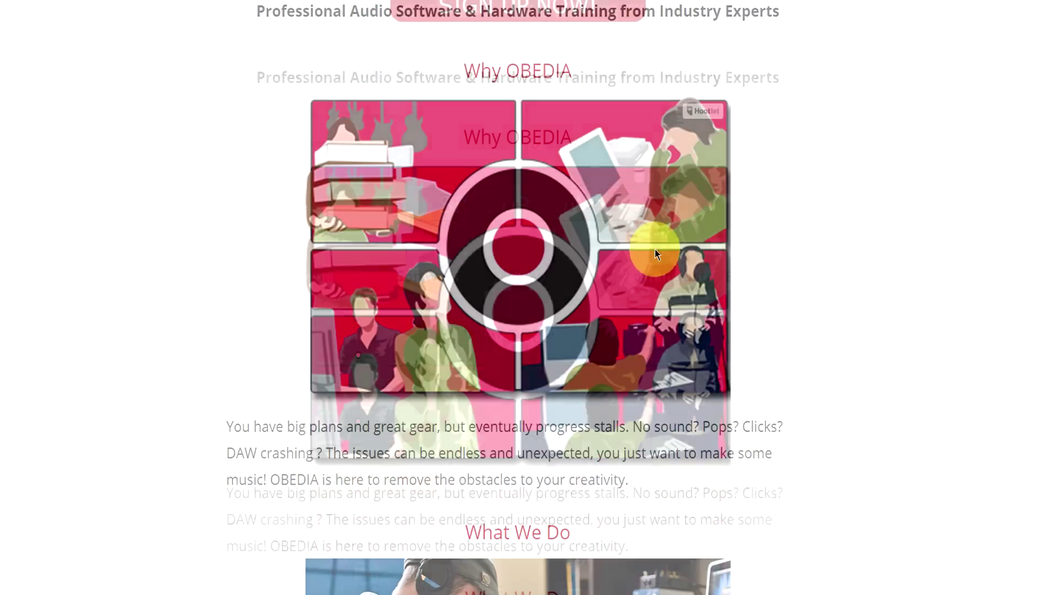
{"action": "scroll", "coordinate": [633, 265], "scroll_direction": "down", "scroll_amount": 15}
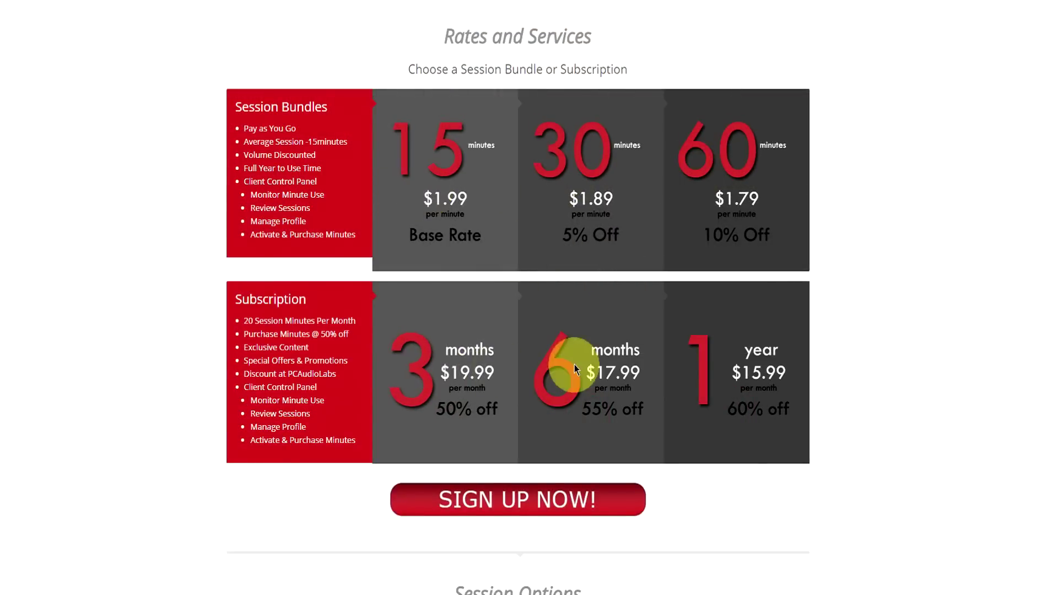
{"action": "scroll", "coordinate": [692, 376], "scroll_direction": "down", "scroll_amount": 3}
{"action": "left_click", "coordinate": [596, 370]}
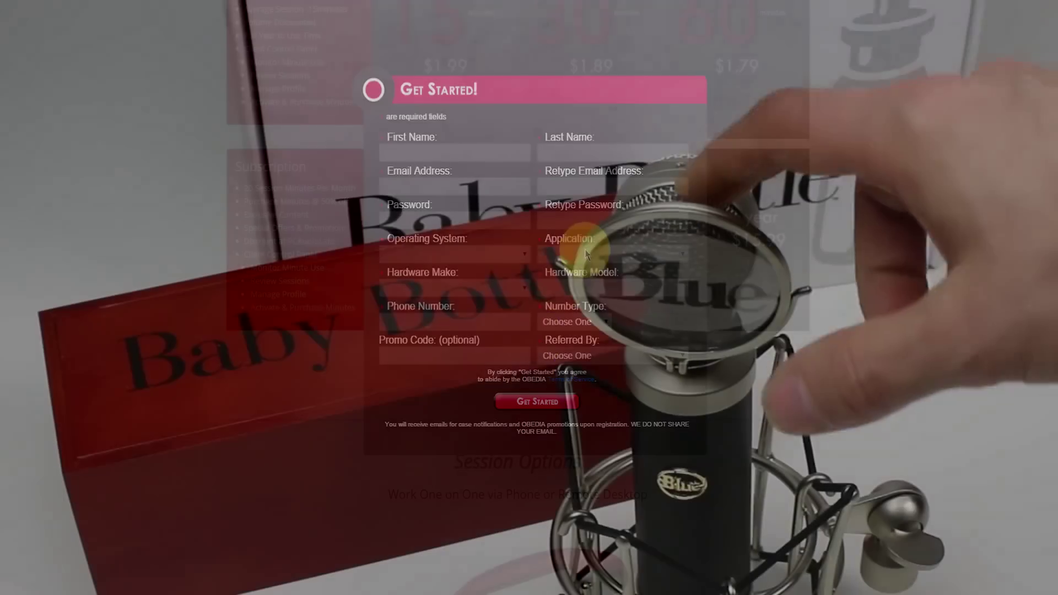